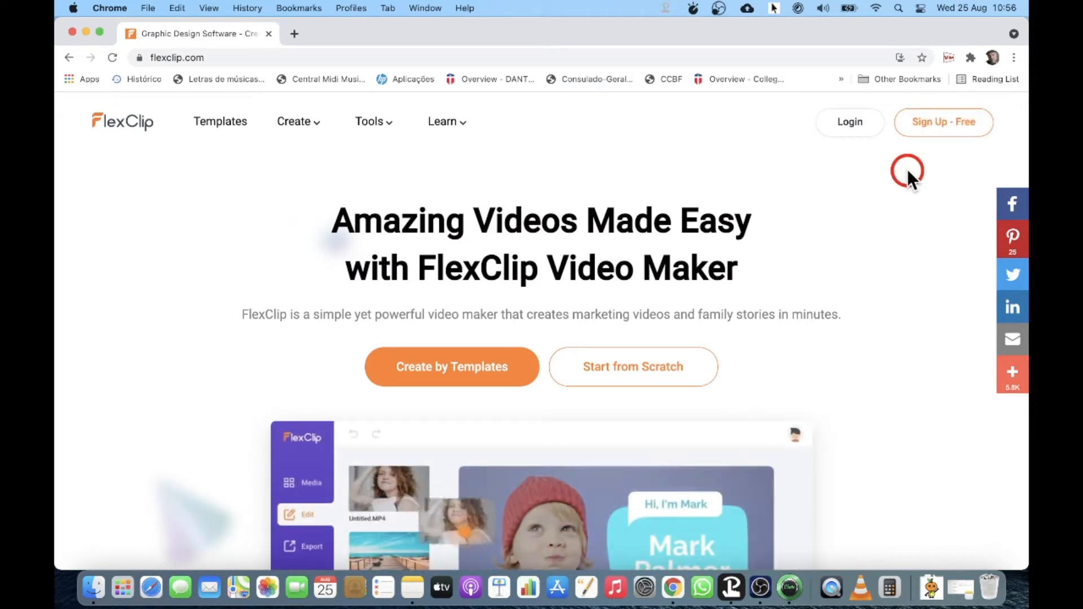
- Log in to FlexClip with the Google account and open the first project in My Projects for editing
left_click(850, 122)
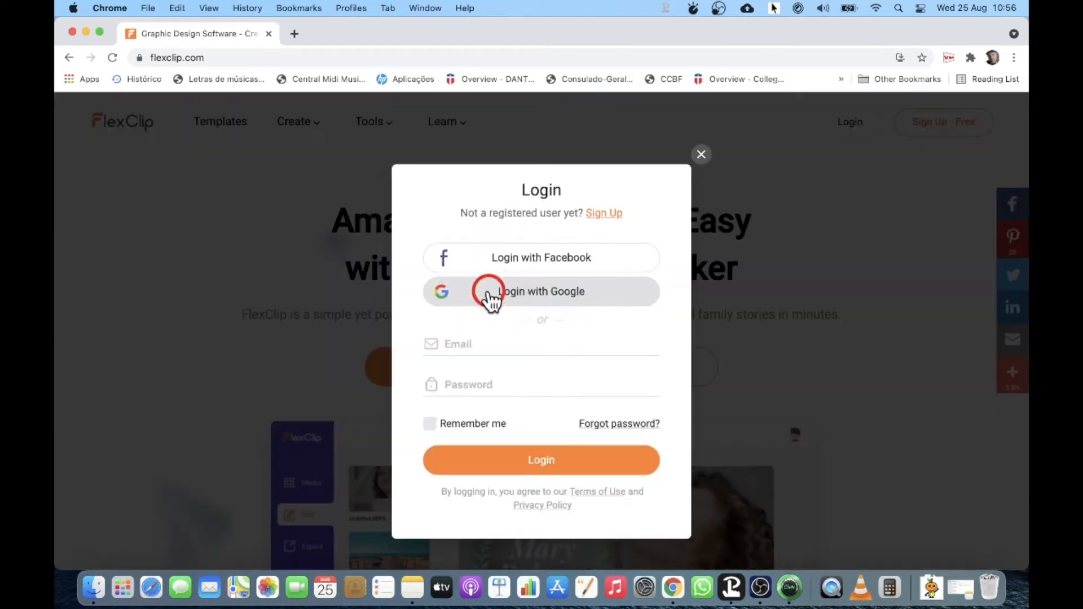
left_click(545, 292)
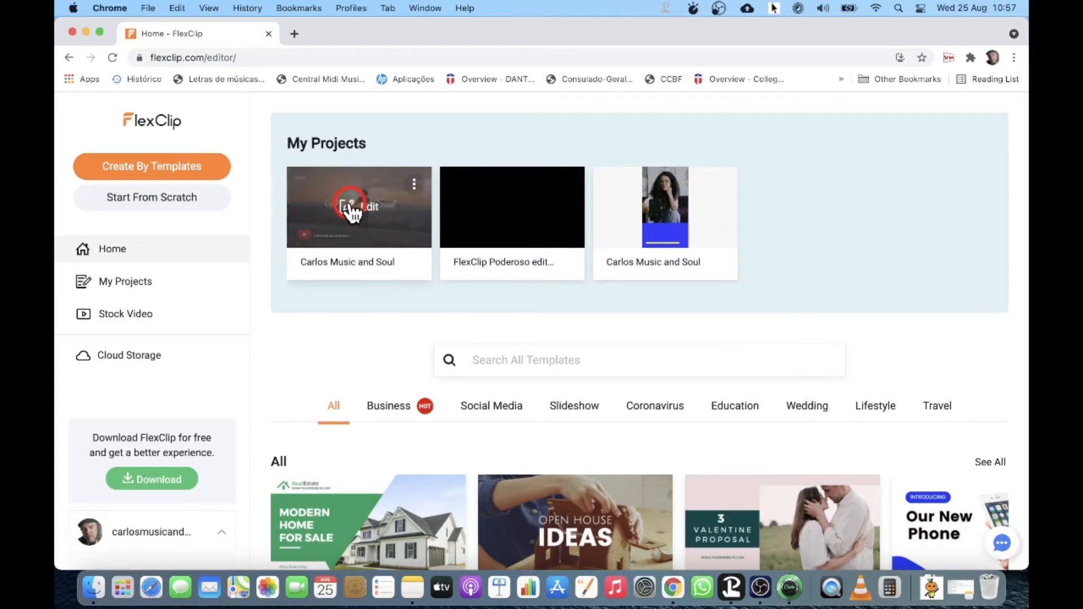
left_click(352, 212)
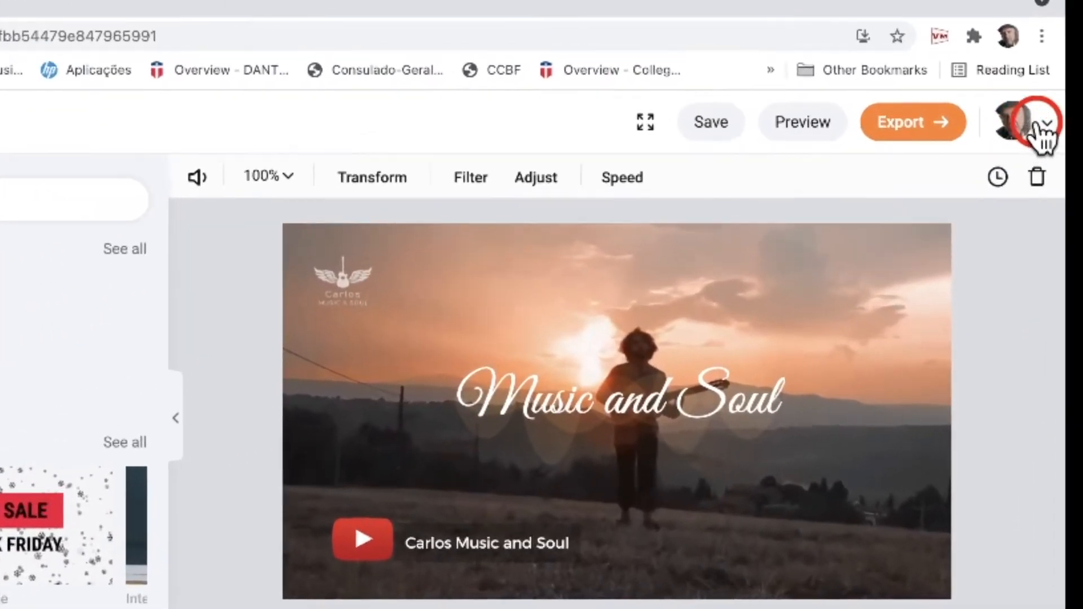
- Change the editor's display language to Português
left_click(1042, 125)
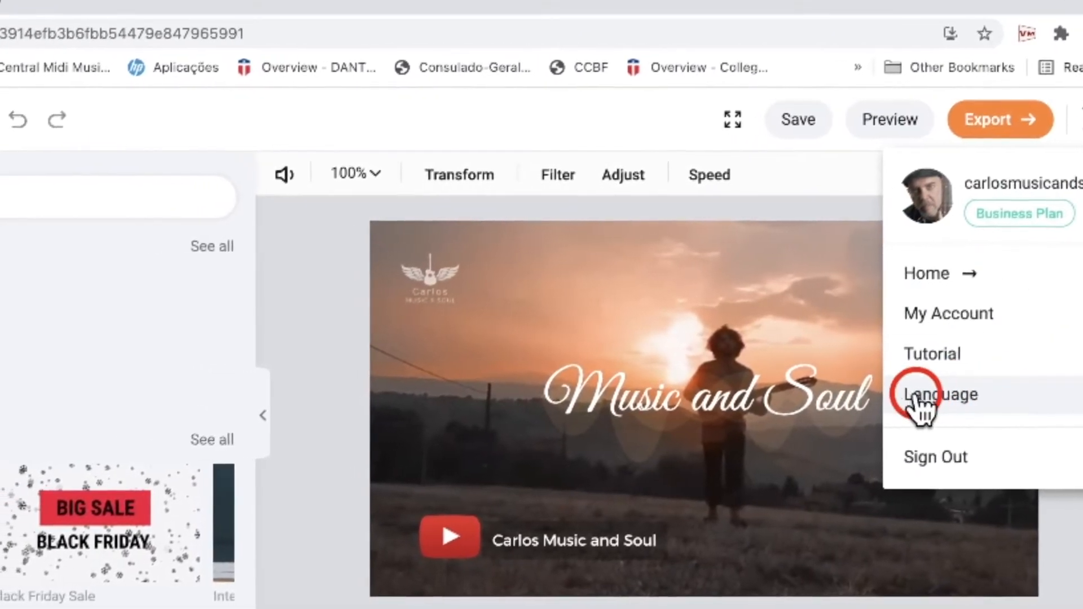
left_click(1021, 398)
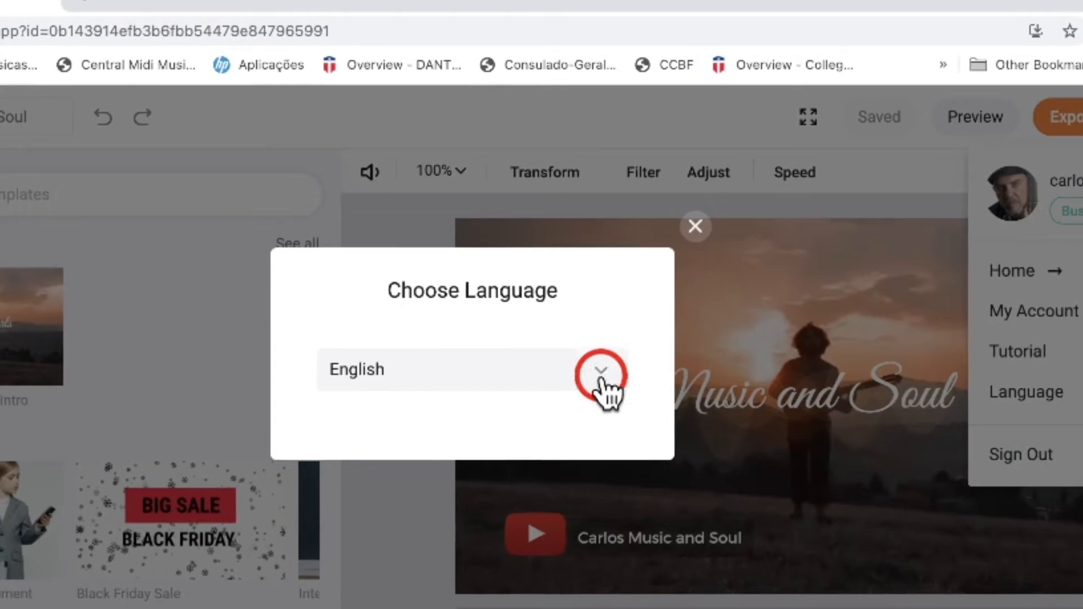
left_click(602, 377)
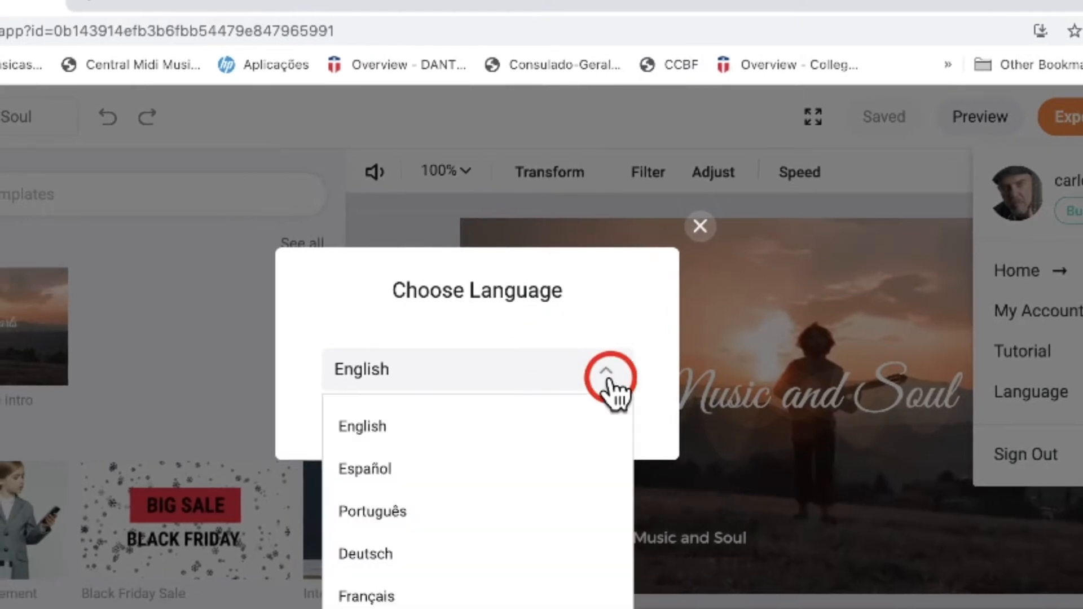
left_click(408, 515)
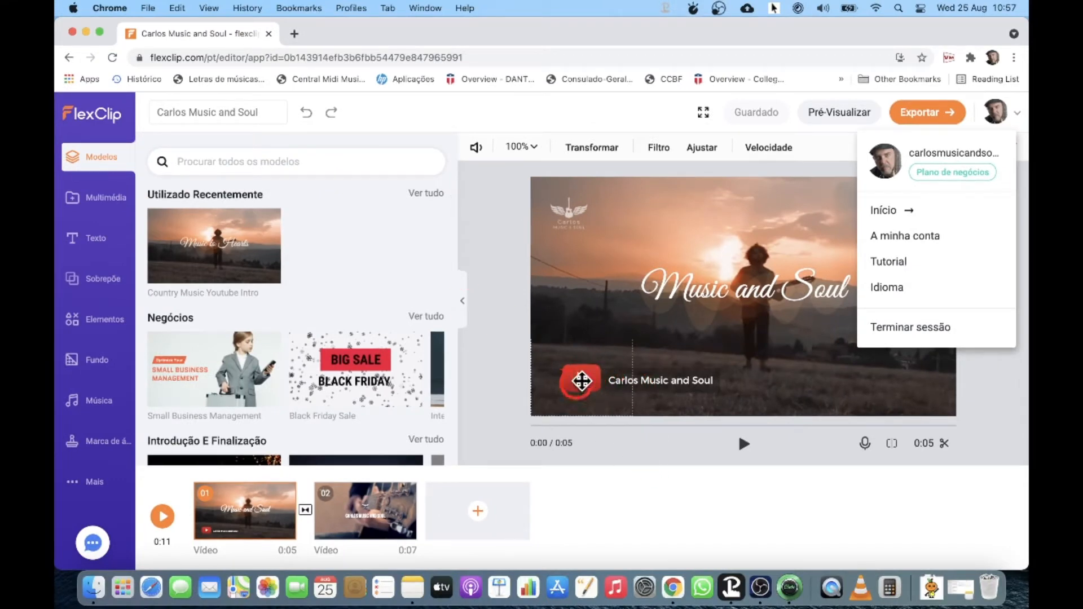
- Look through the template library and the text presets available in the editor
left_click(568, 375)
scroll(285, 317, "down", 10)
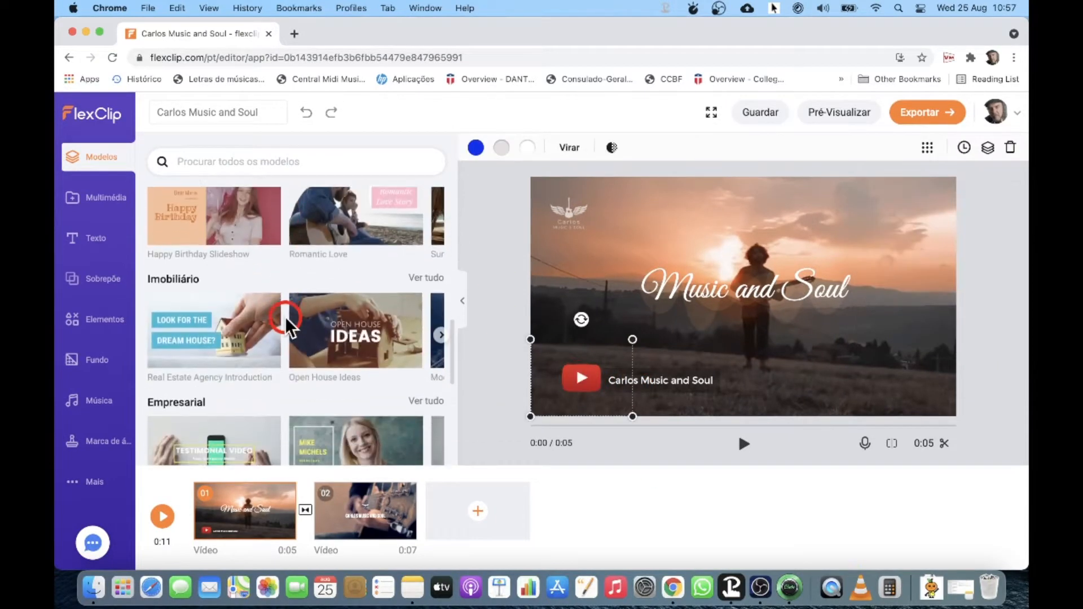
scroll(285, 316, "up", 10)
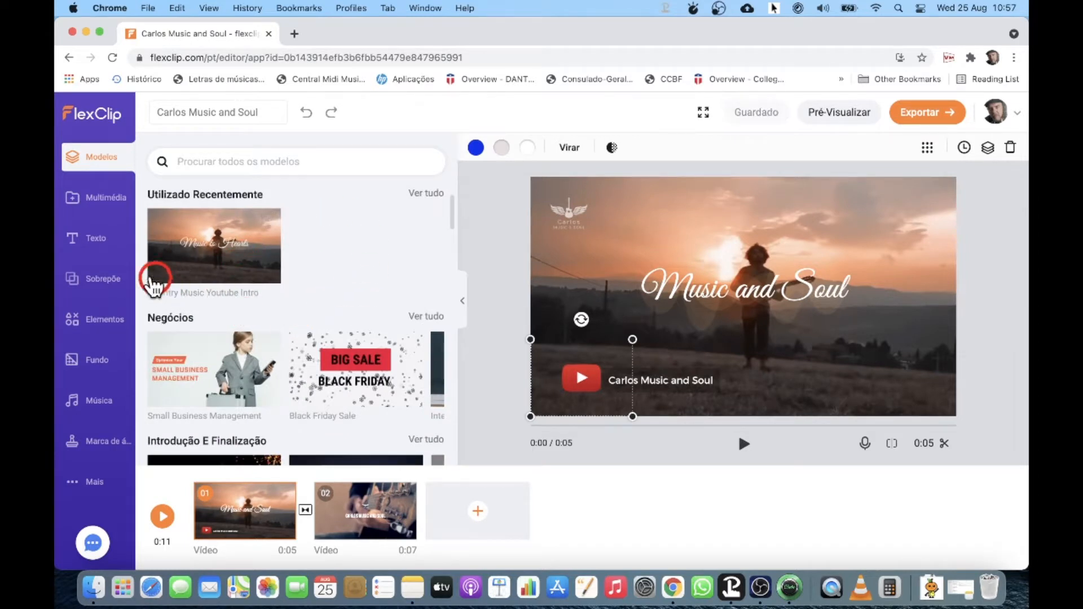
left_click(92, 236)
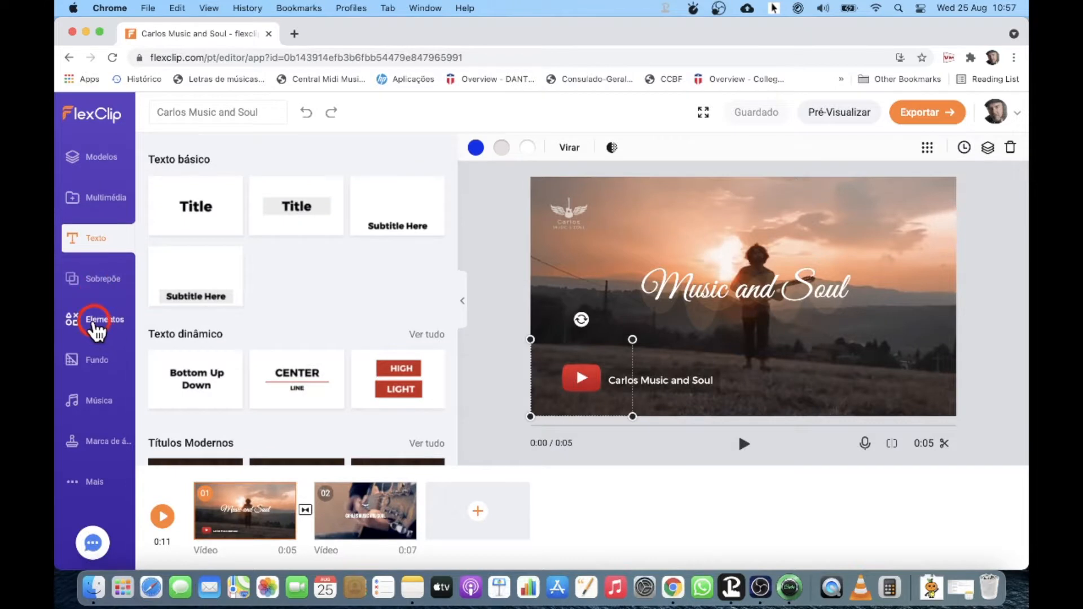
- Examine the social elements and the settings of the project's background music
left_click(96, 329)
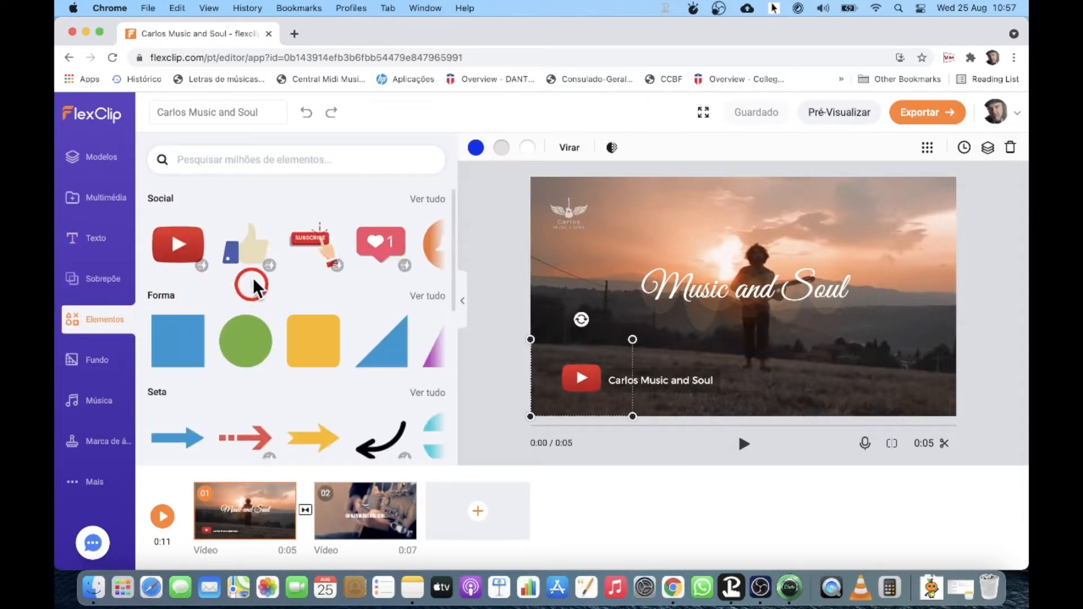
left_click(576, 362)
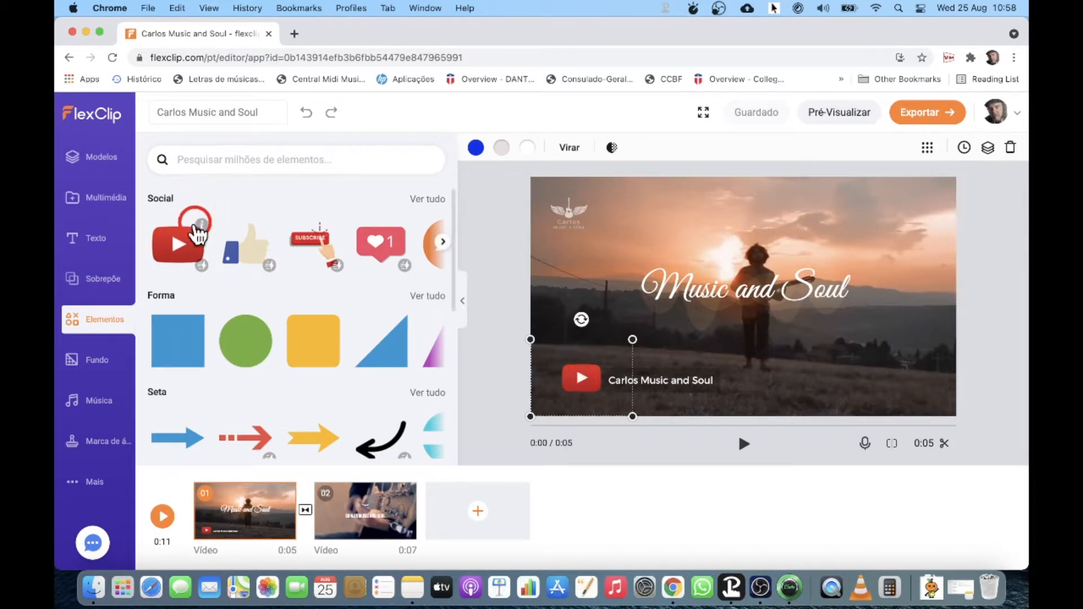
left_click(244, 246)
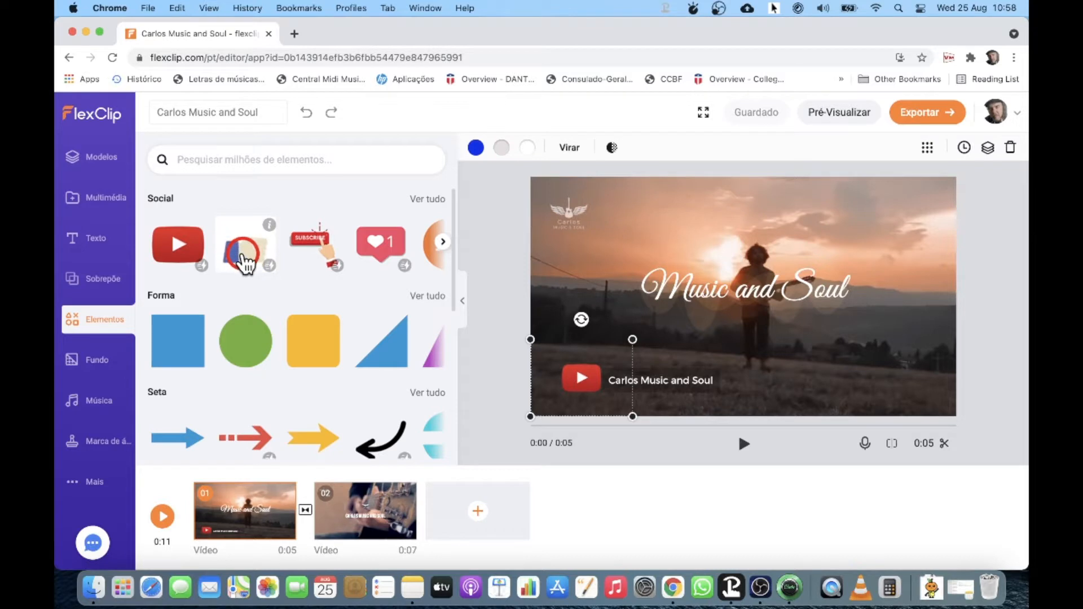
left_click(312, 240)
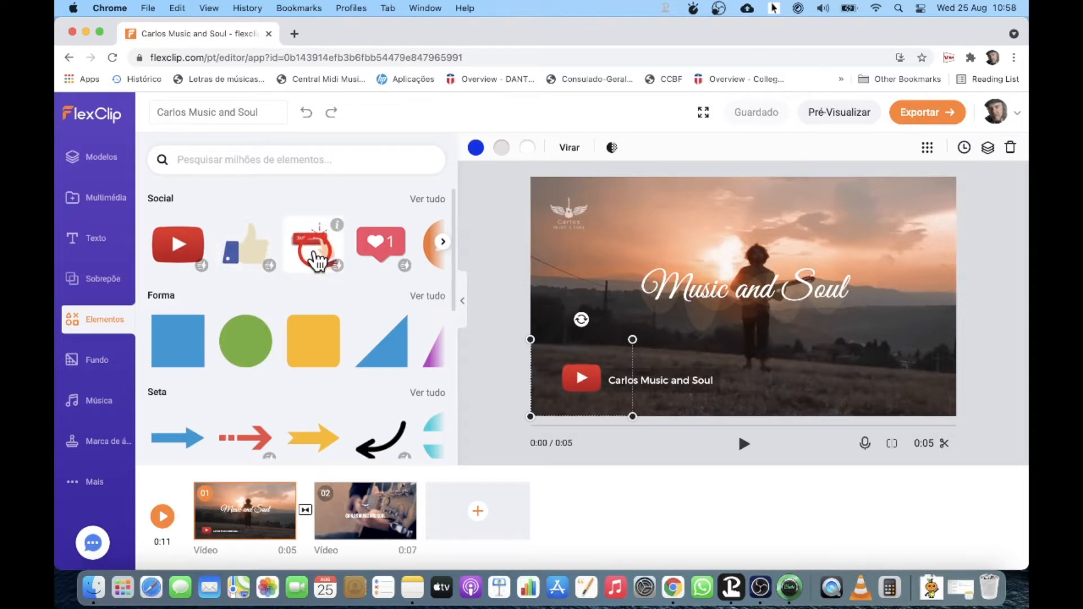
left_click(325, 284)
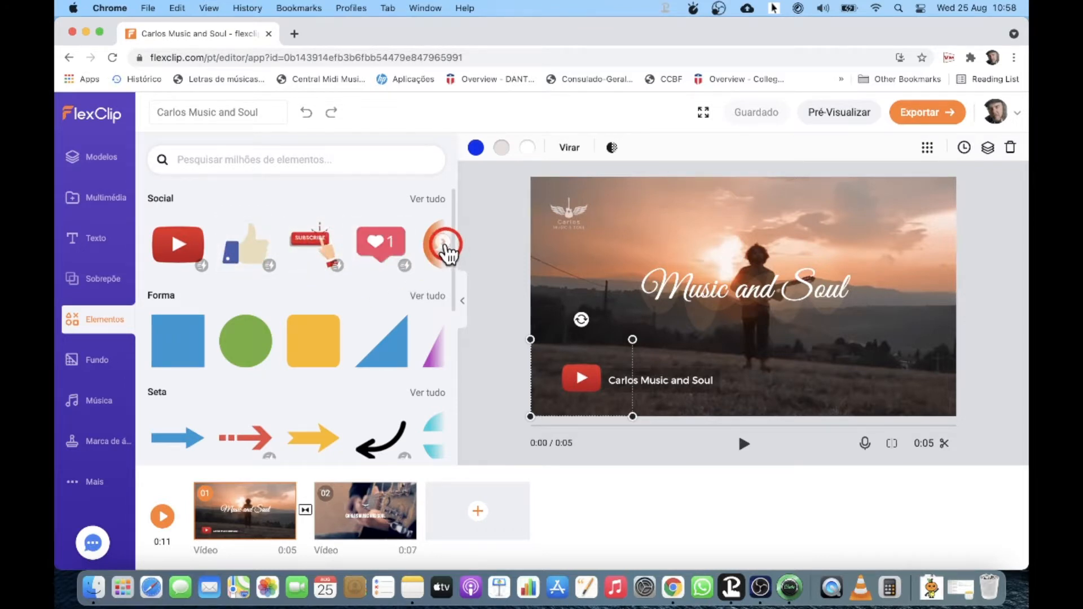
left_click(447, 245)
left_click(446, 246)
left_click(80, 403)
left_click(300, 310)
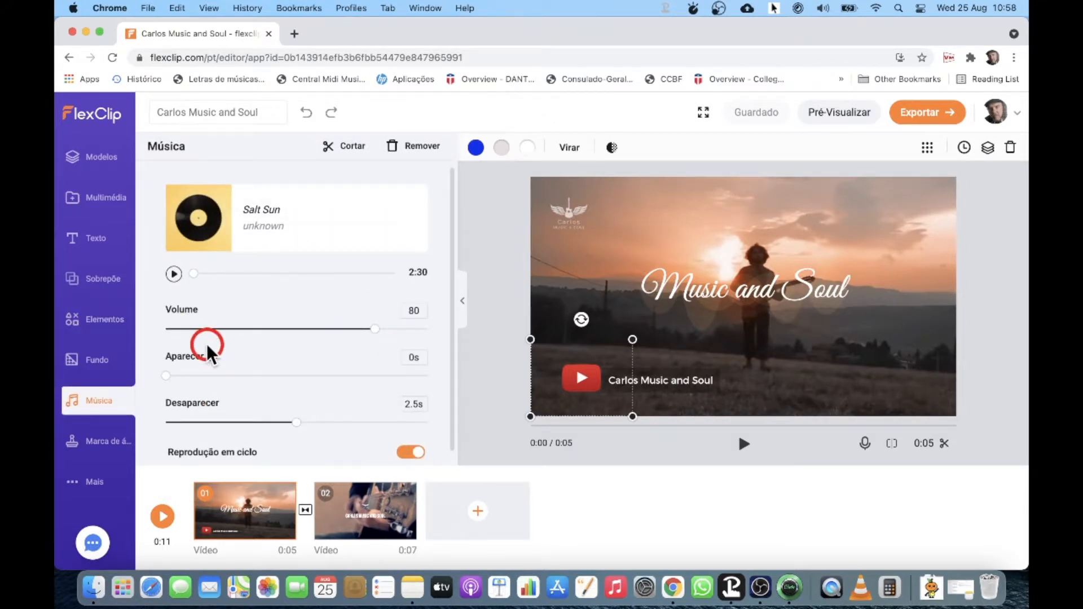
- Start a project from templates and show the Introdução E Finalização category
left_click(169, 172)
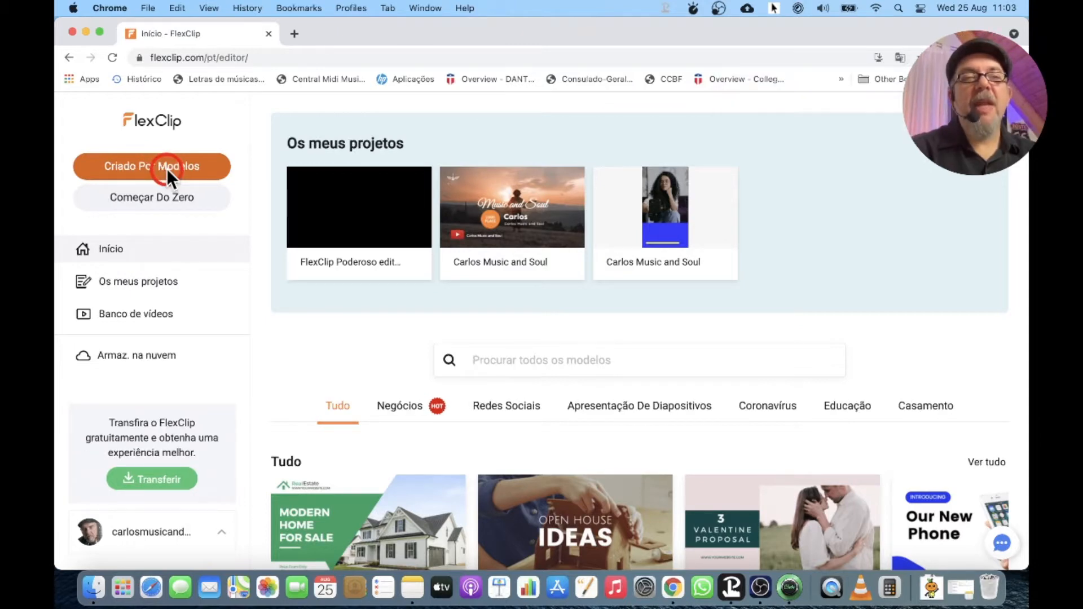
left_click(166, 169)
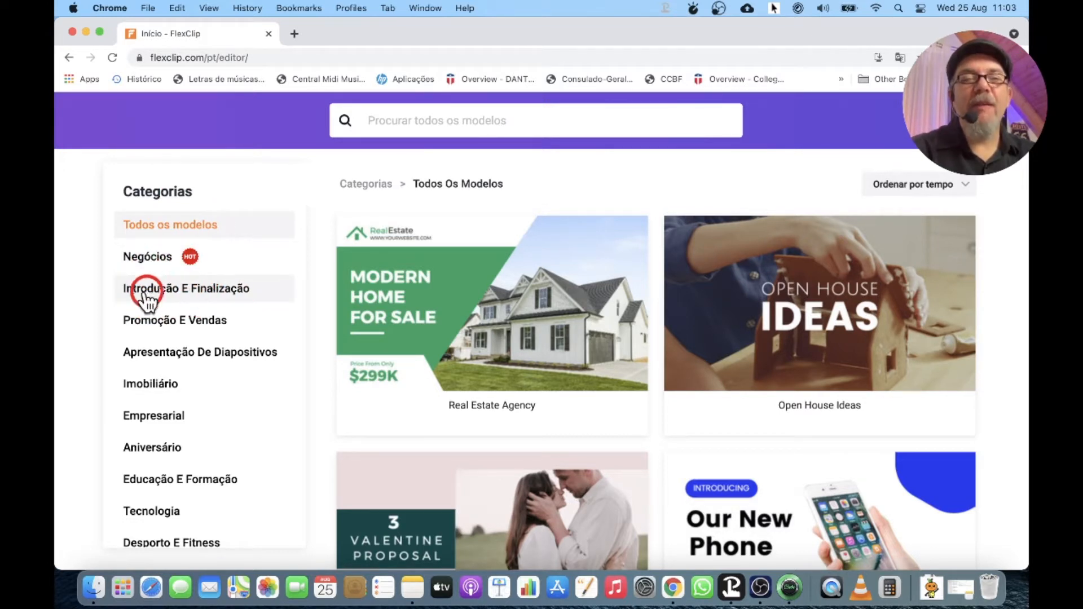
left_click(209, 305)
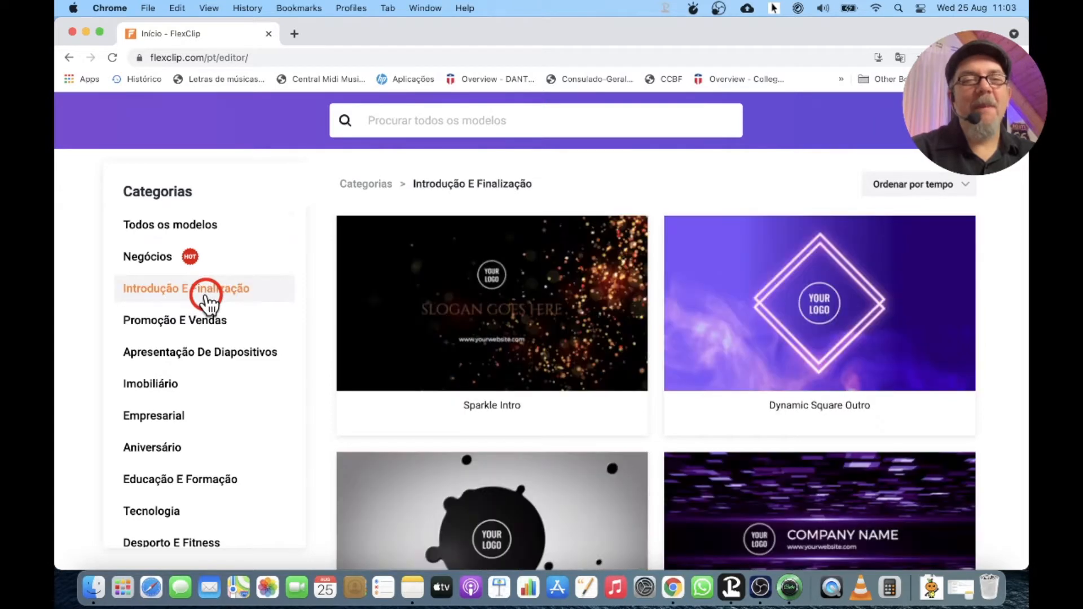
- Watch the animated previews of the intro and outro templates, including Sparkle Intro and Dynamic Dot Intro
mouse_move(489, 301)
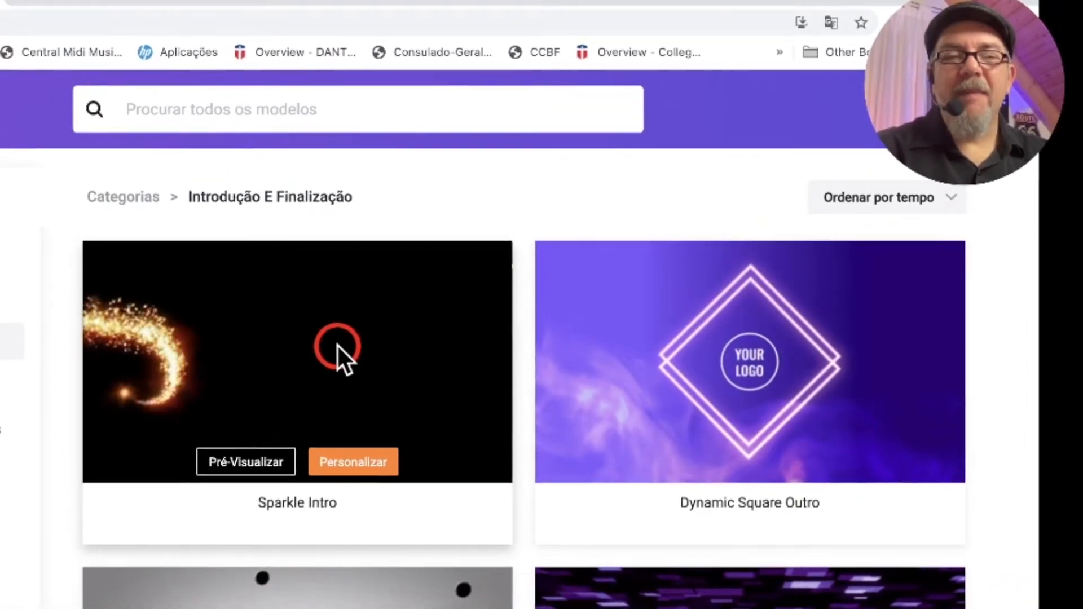
scroll(385, 497, "down", 3)
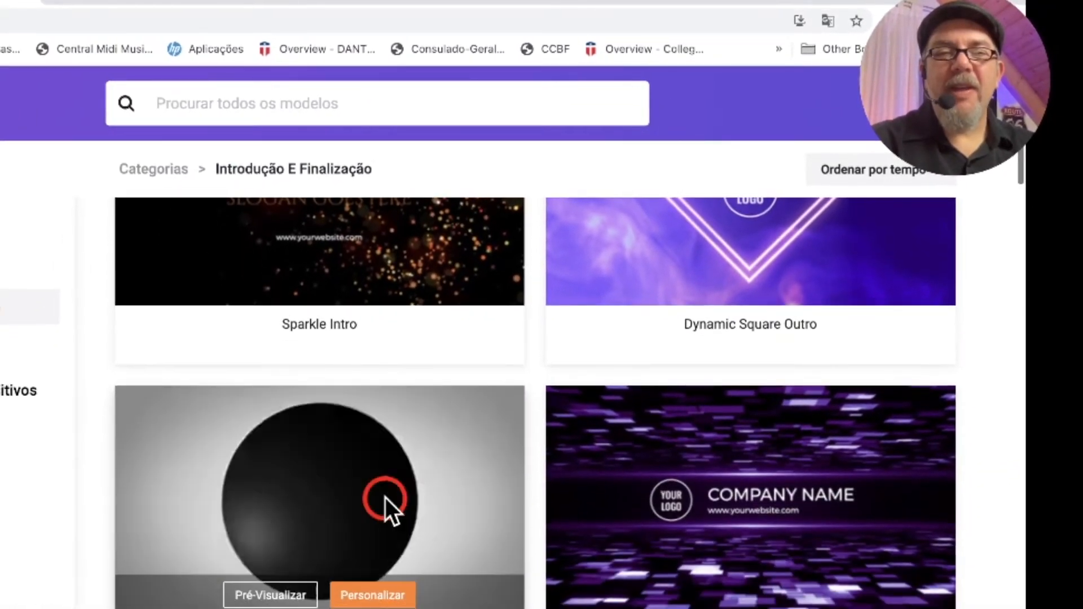
mouse_move(783, 494)
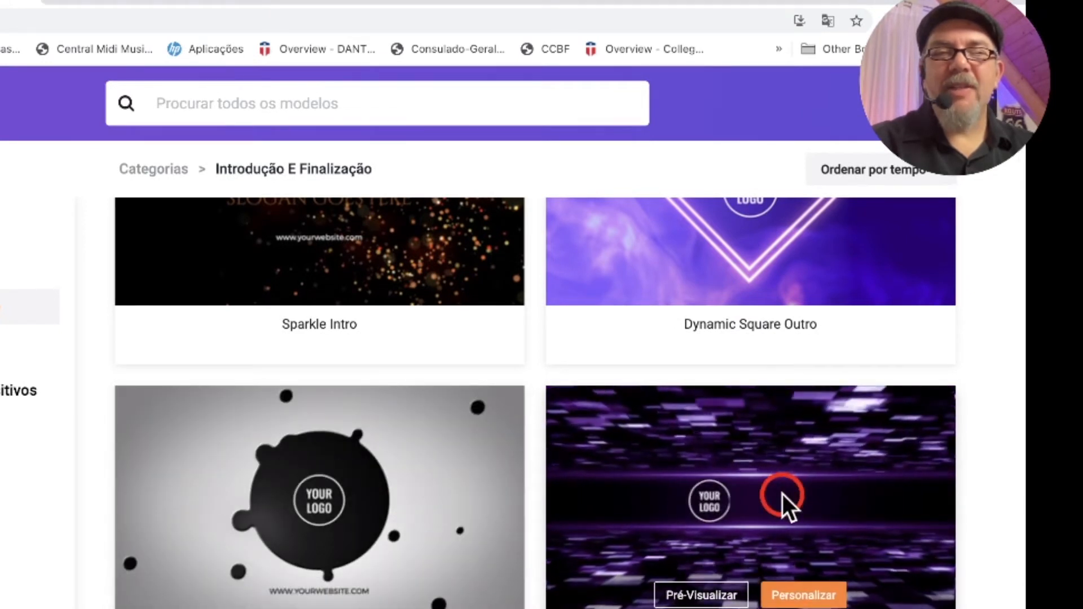
mouse_move(412, 502)
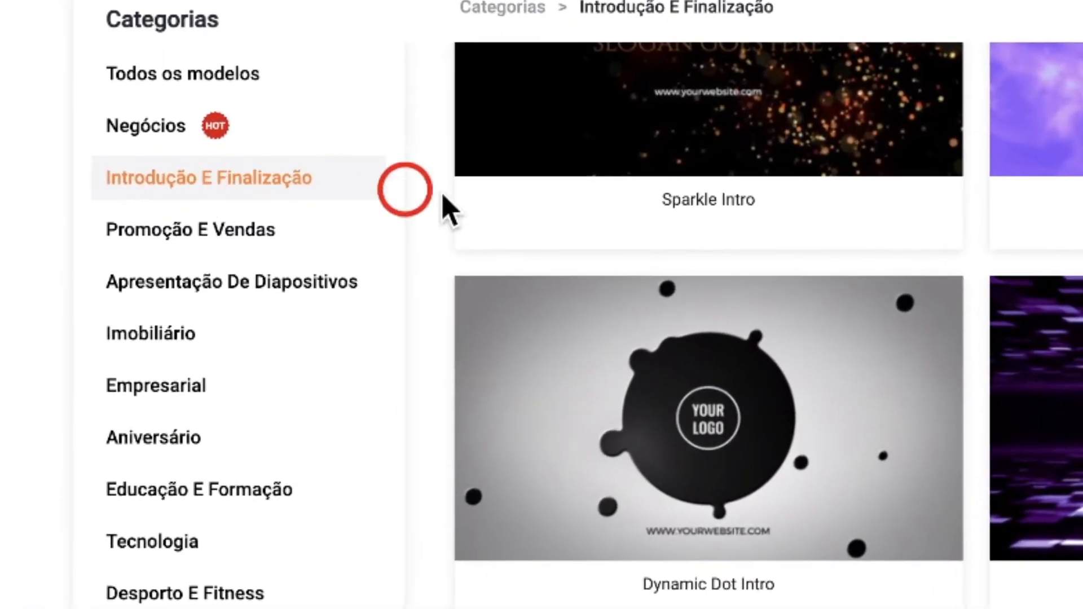
scroll(560, 237, "up", 4)
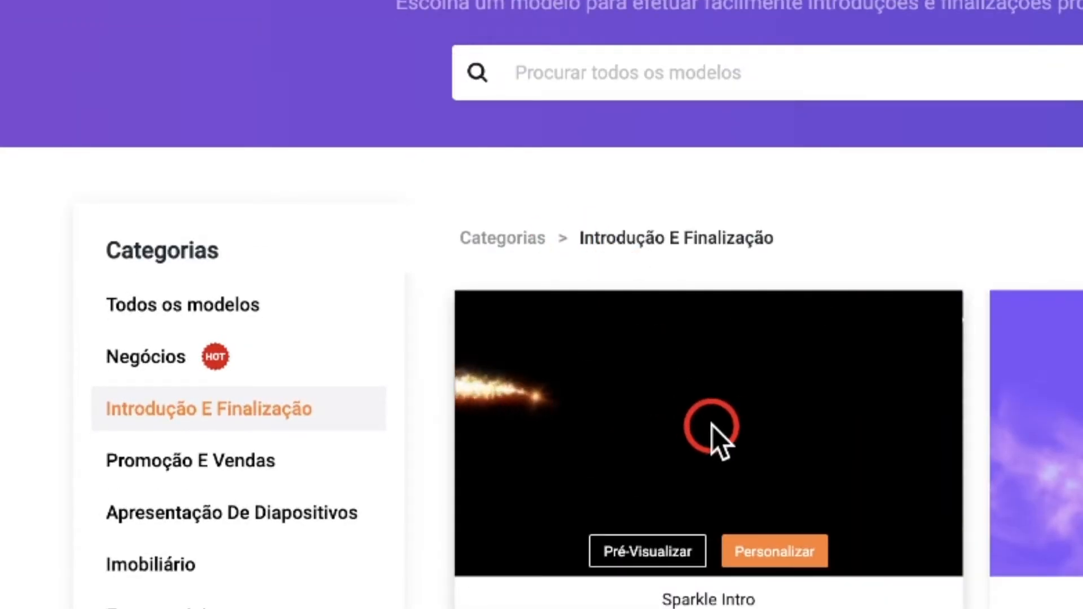
- Browse the YouTube, Facebook and Instagram template categories and look at the vertical Instagram designs
scroll(327, 310, "down", 10)
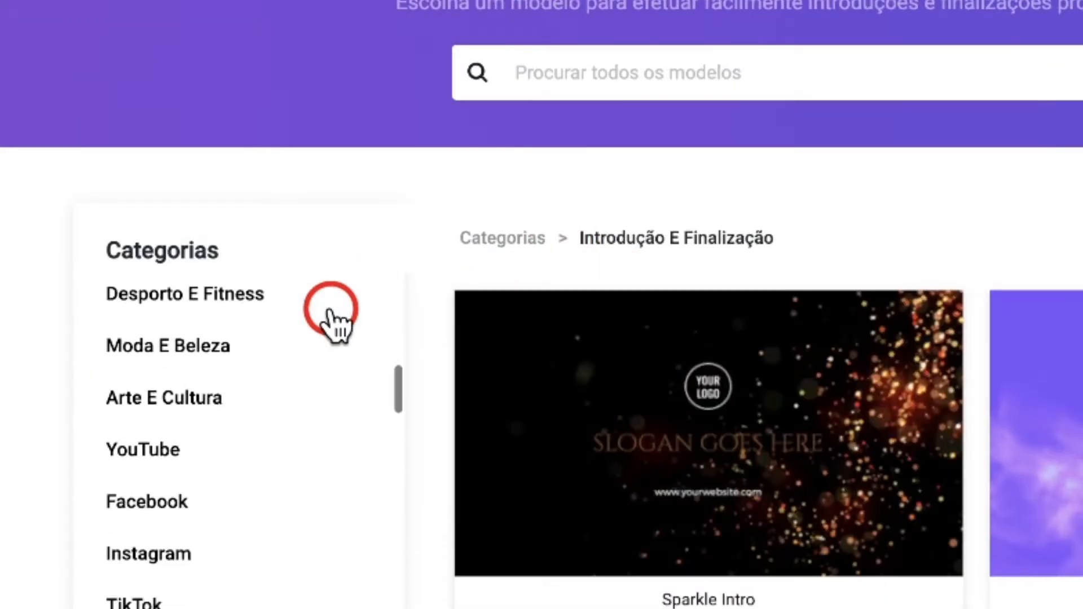
left_click(177, 432)
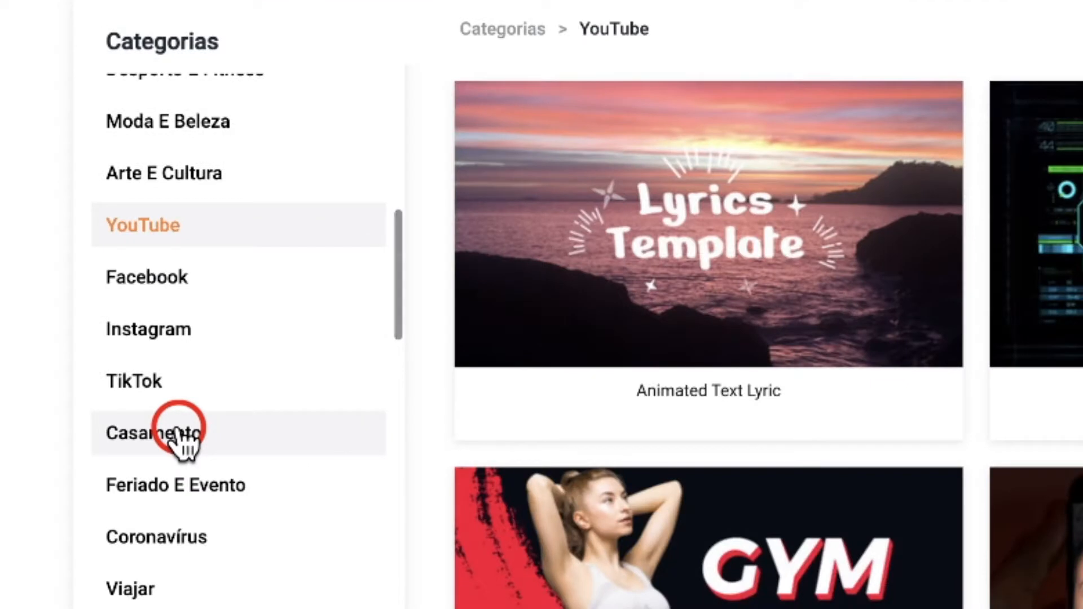
left_click(186, 281)
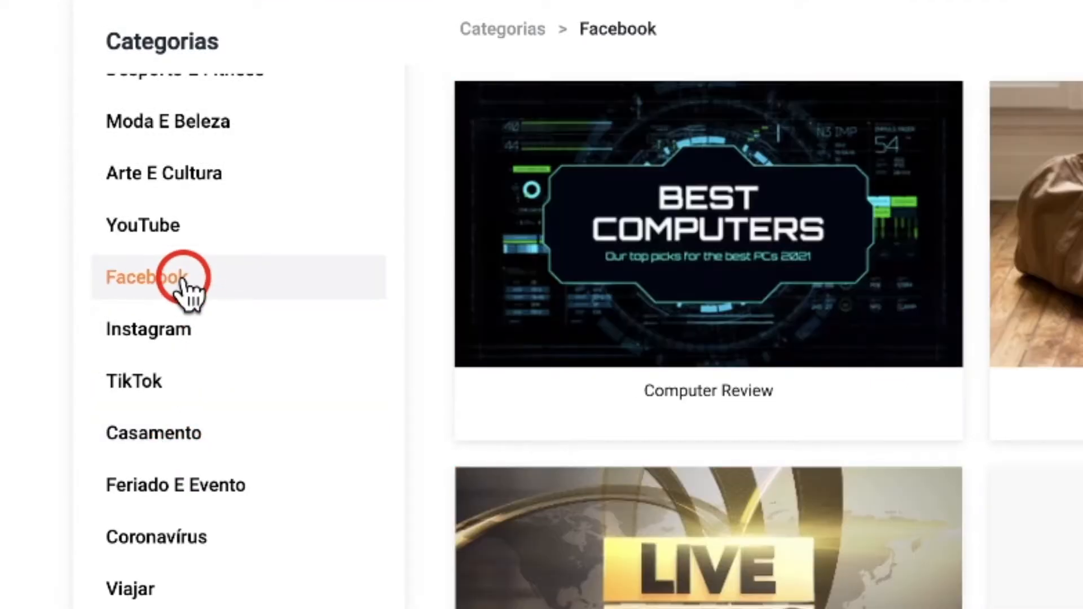
left_click(186, 343)
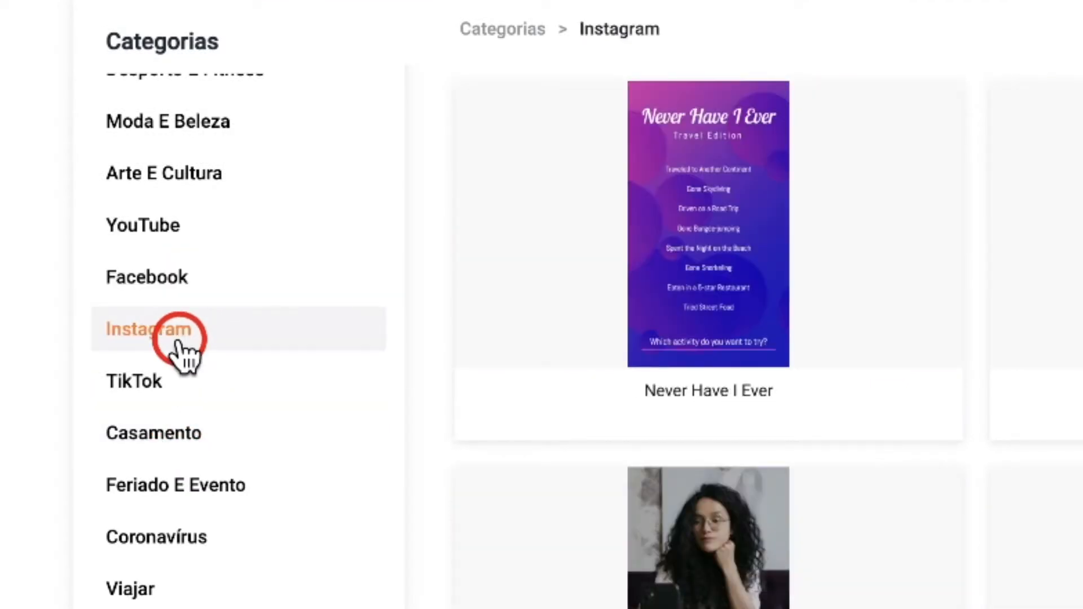
mouse_move(560, 236)
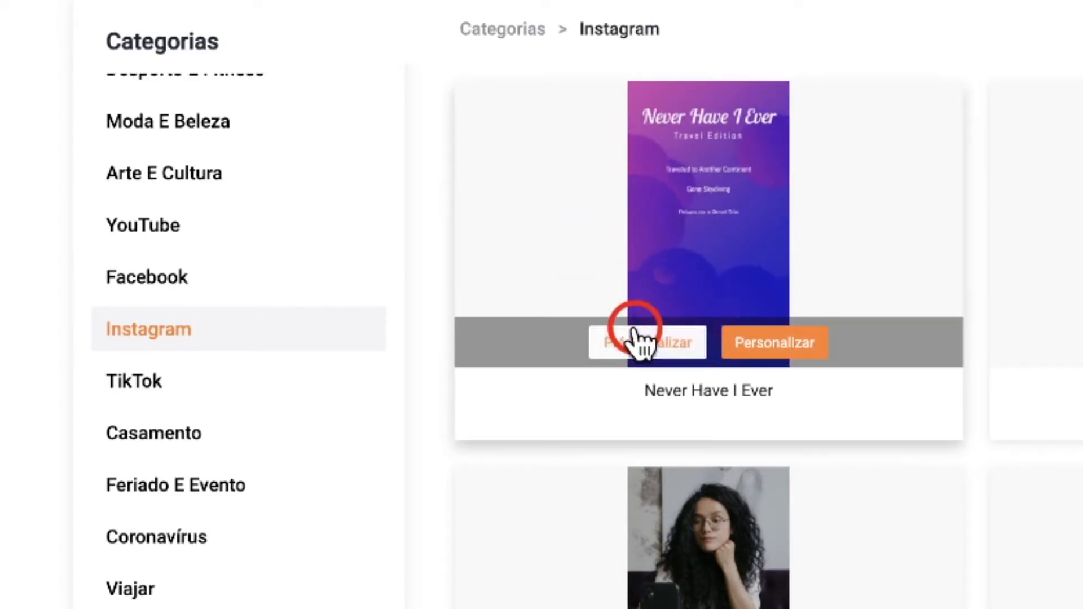
scroll(637, 339, "down", 5)
mouse_move(697, 429)
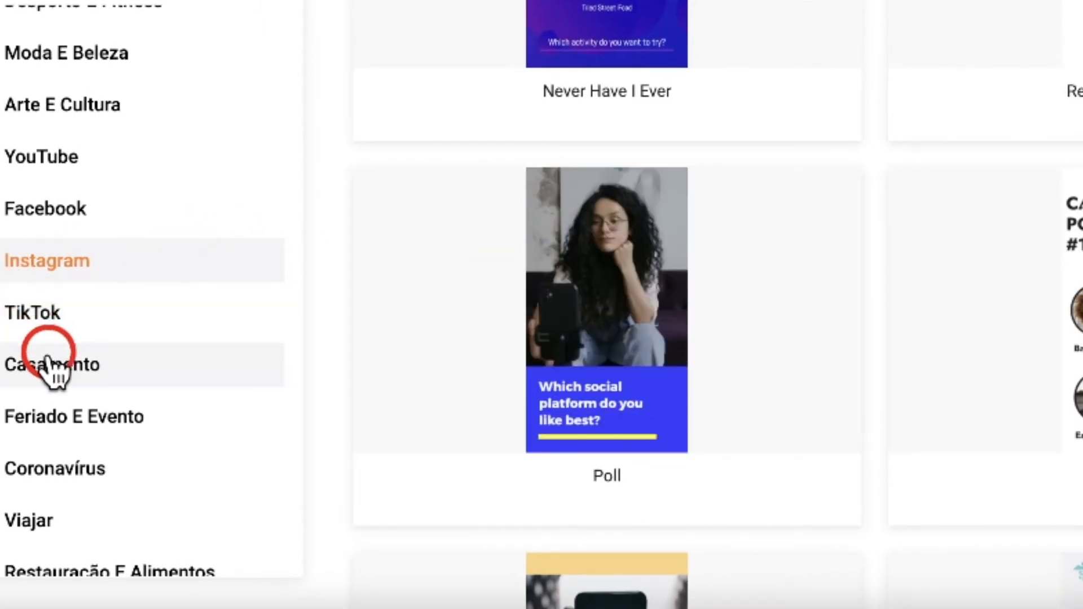
- Preview the Computer Review template from the YouTube category and open it for customization
left_click(59, 164)
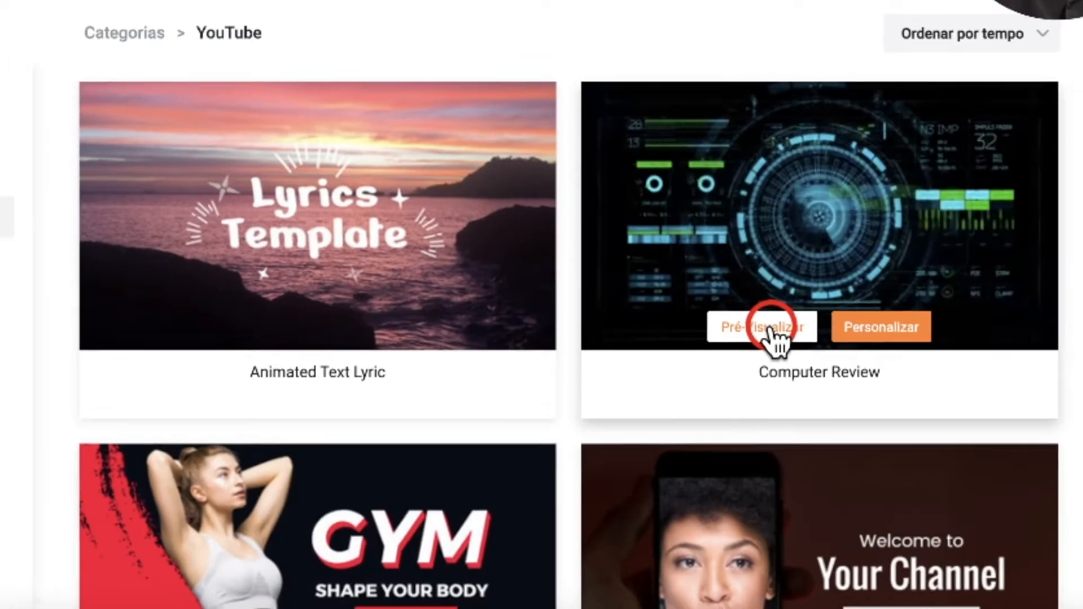
left_click(861, 311)
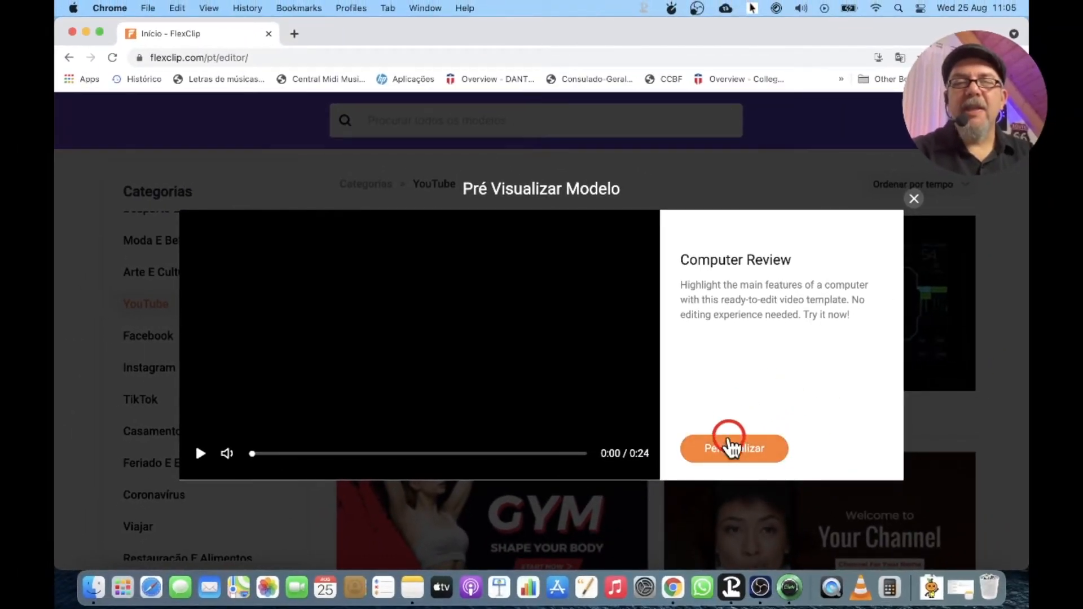
left_click(729, 446)
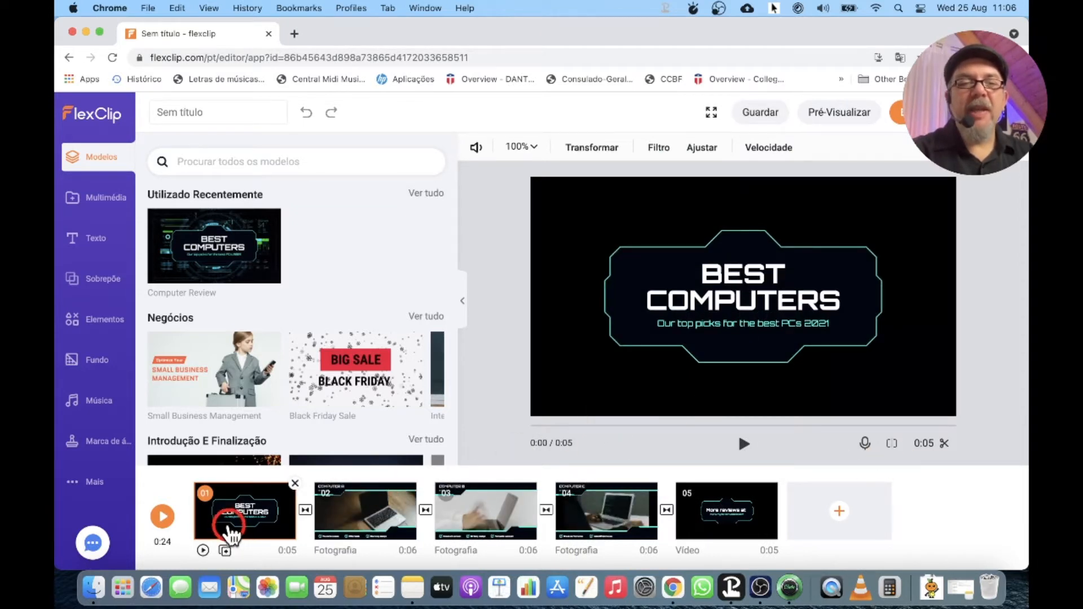
- Look through the Computer A, B and C scenes and the transition options between the third and fourth scenes
left_click(369, 527)
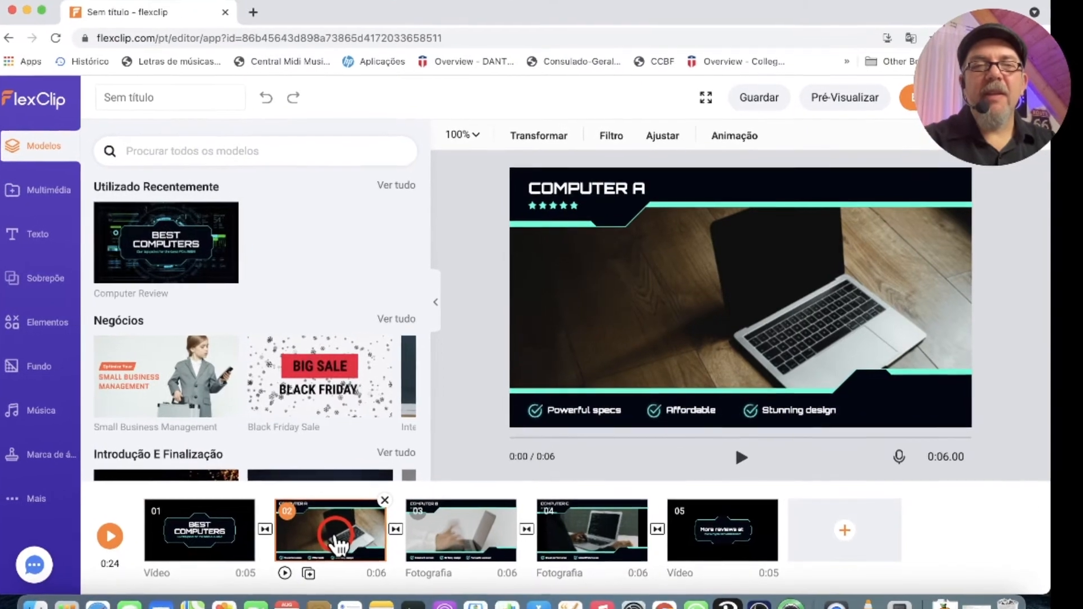
left_click(474, 534)
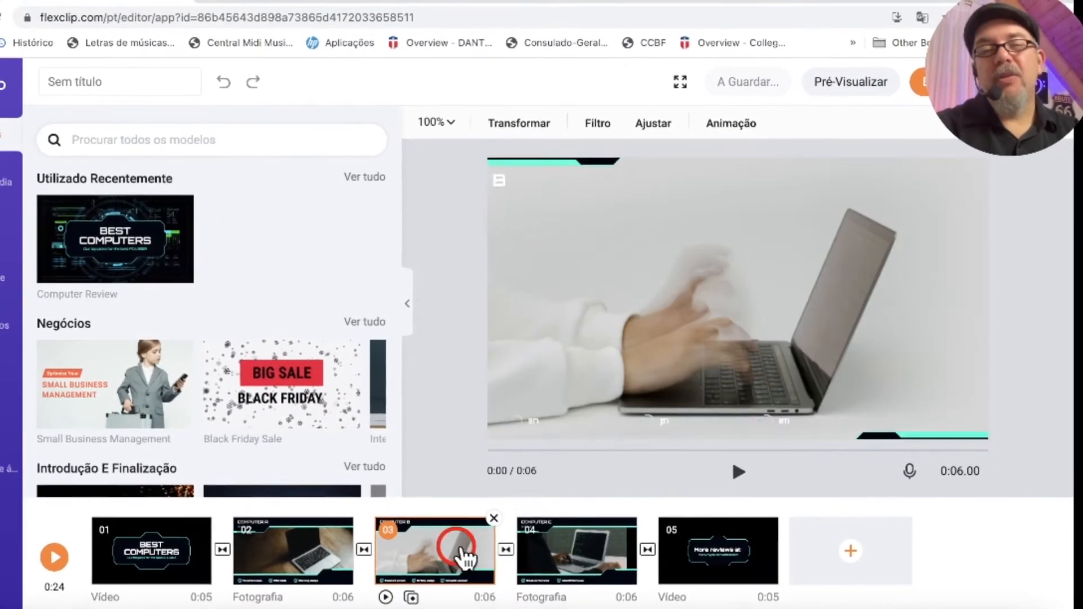
left_click(506, 549)
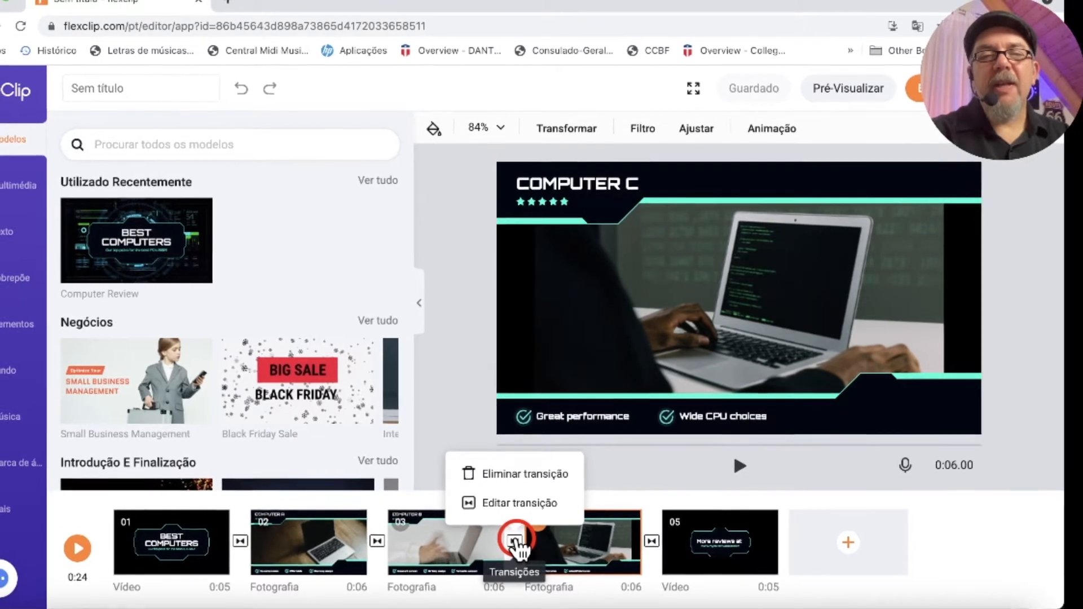
left_click(614, 552)
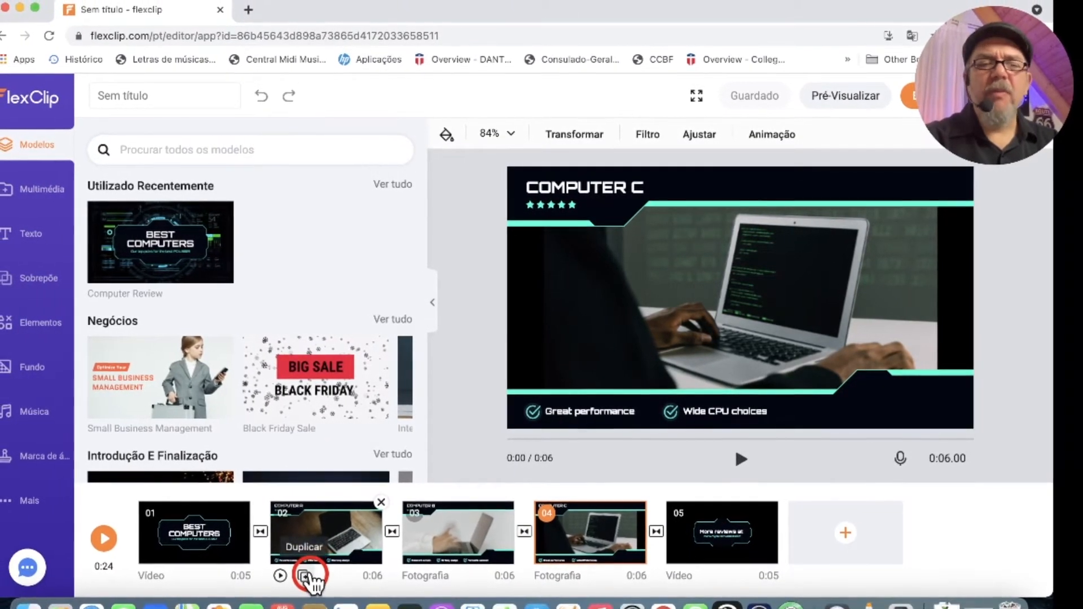
- Replace the "BEST COMPUTERS" title in the first scene with "FlexClip"
left_click(171, 545)
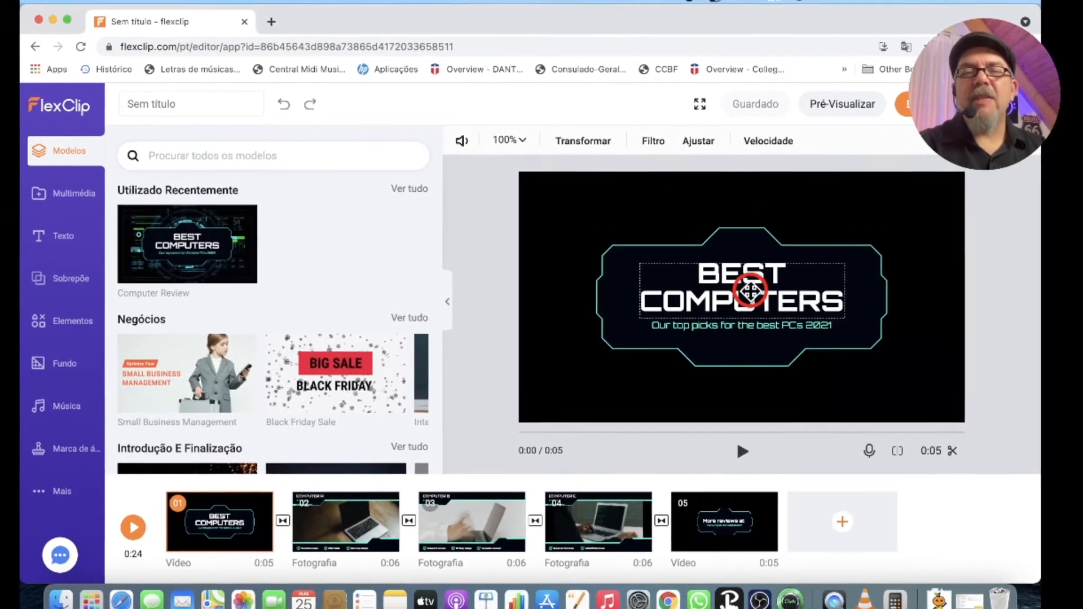
double_click(750, 290)
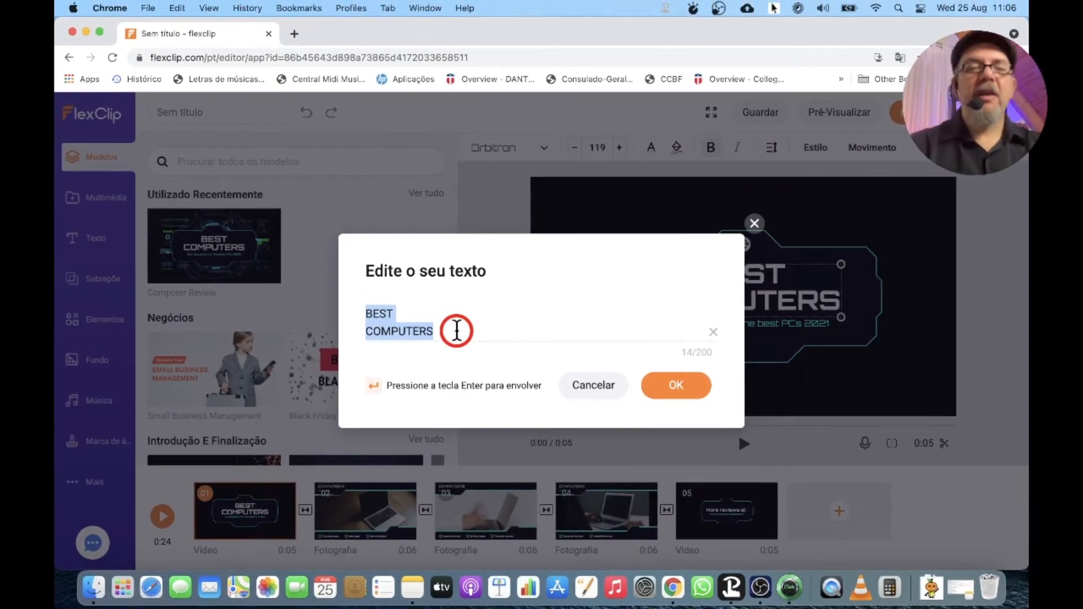
type("FlexClip")
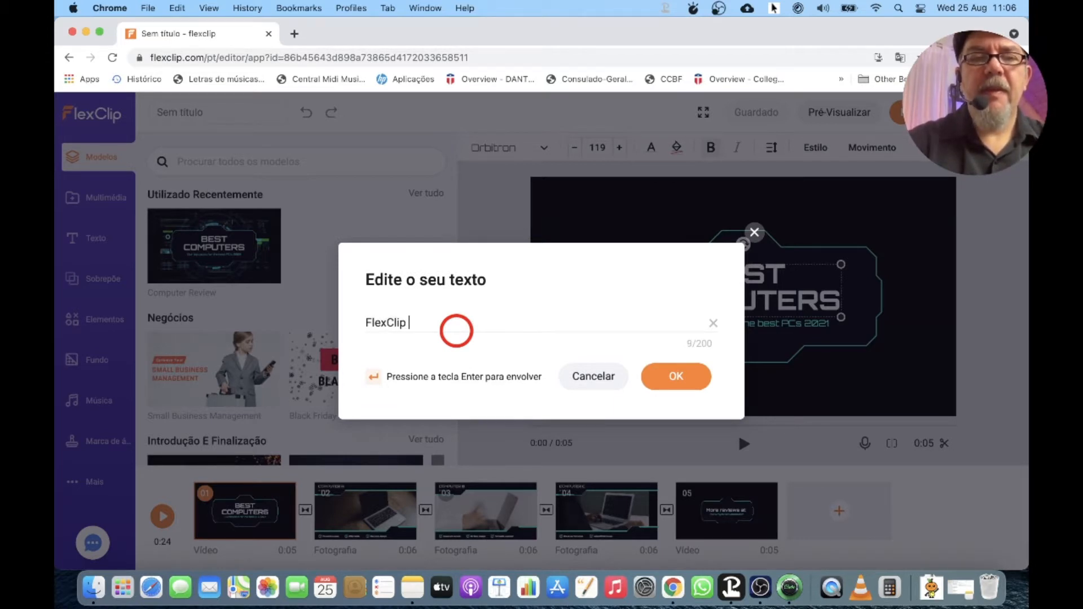
left_click(674, 378)
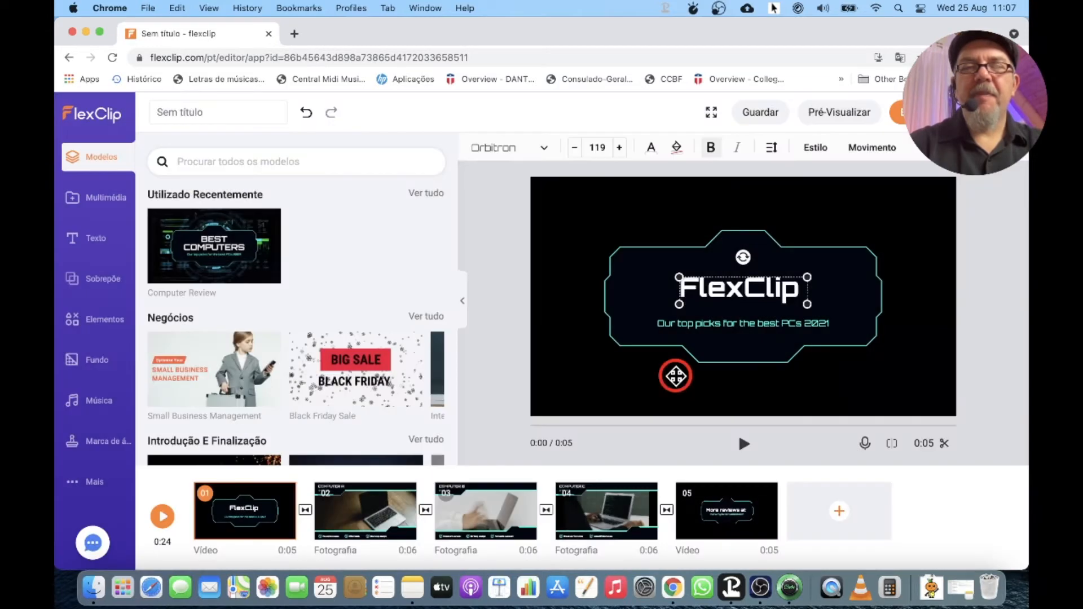
- Replace the first scene's subtitle with "Poderoso editor de videos online"
double_click(741, 323)
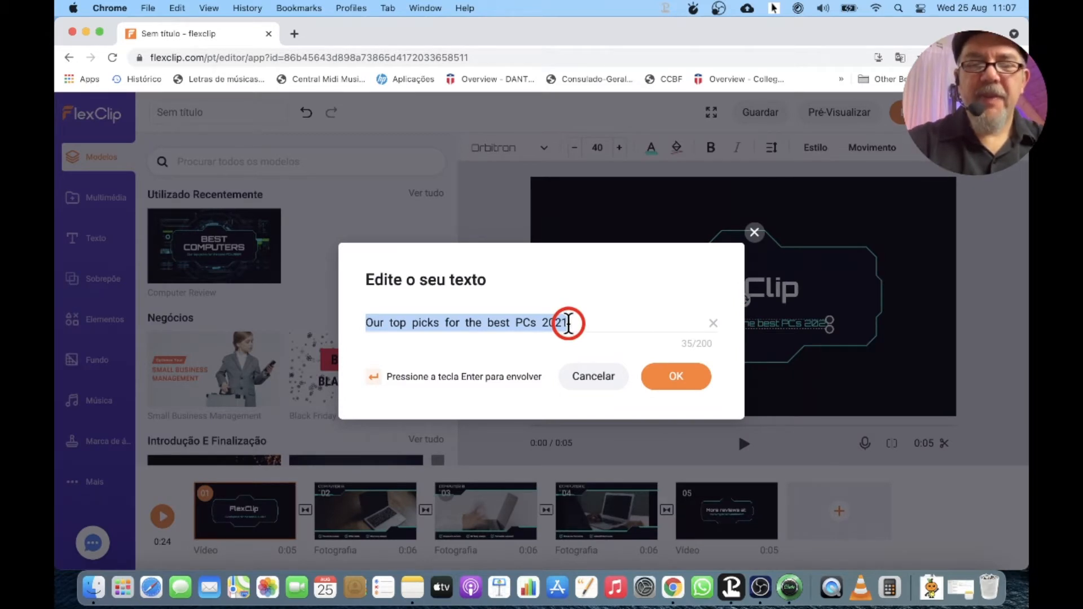
type("Poderoso editor de videos onlin")
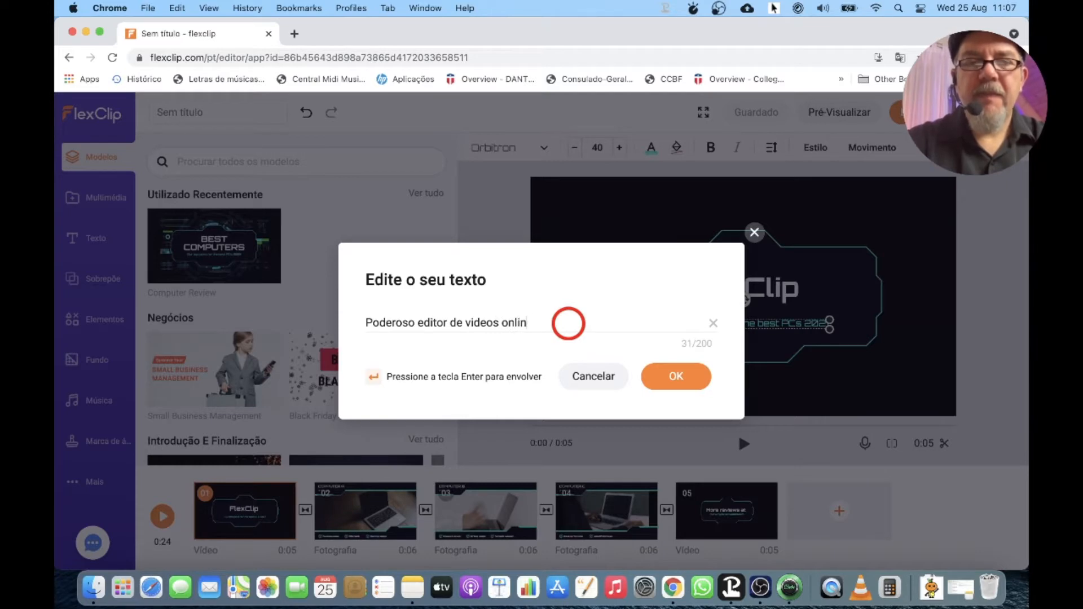
left_click(689, 382)
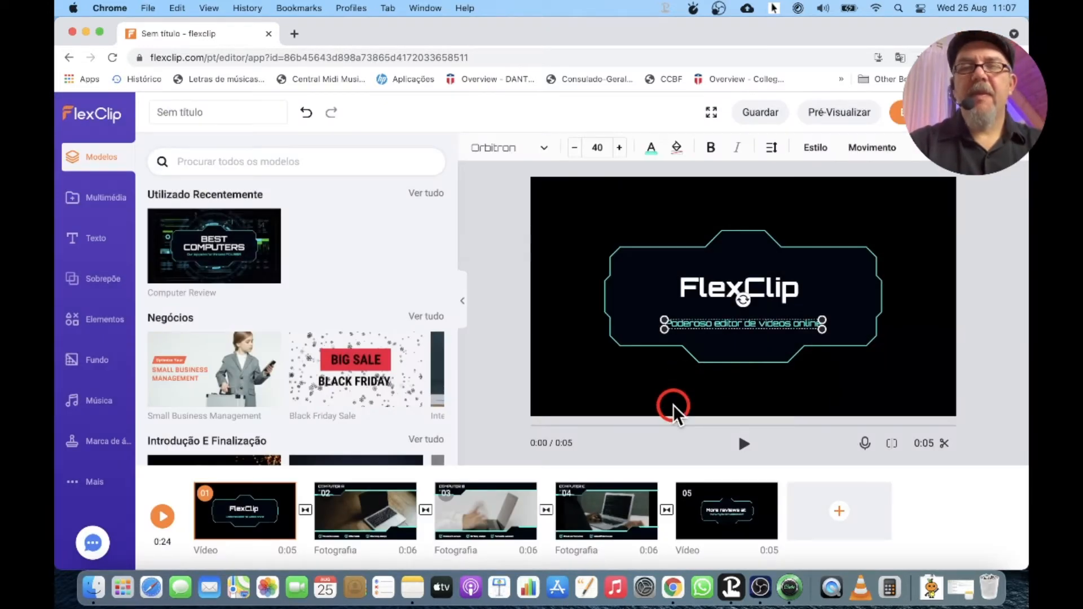
left_click(853, 368)
left_click(246, 514)
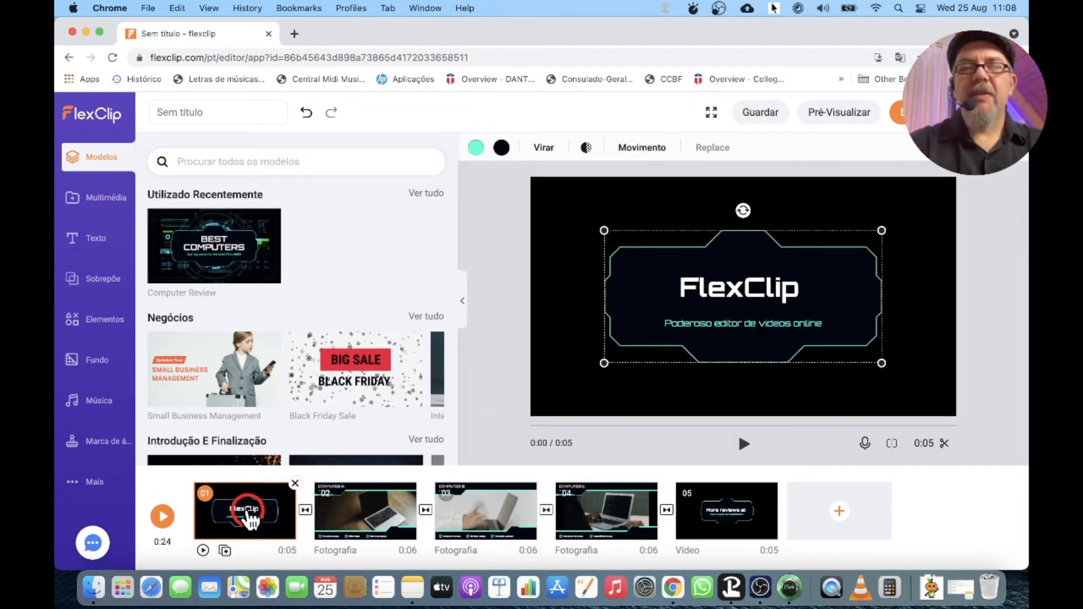
- Replace the "COMPUTER A" heading in the second scene with "Facil e Rapido"
left_click(351, 524)
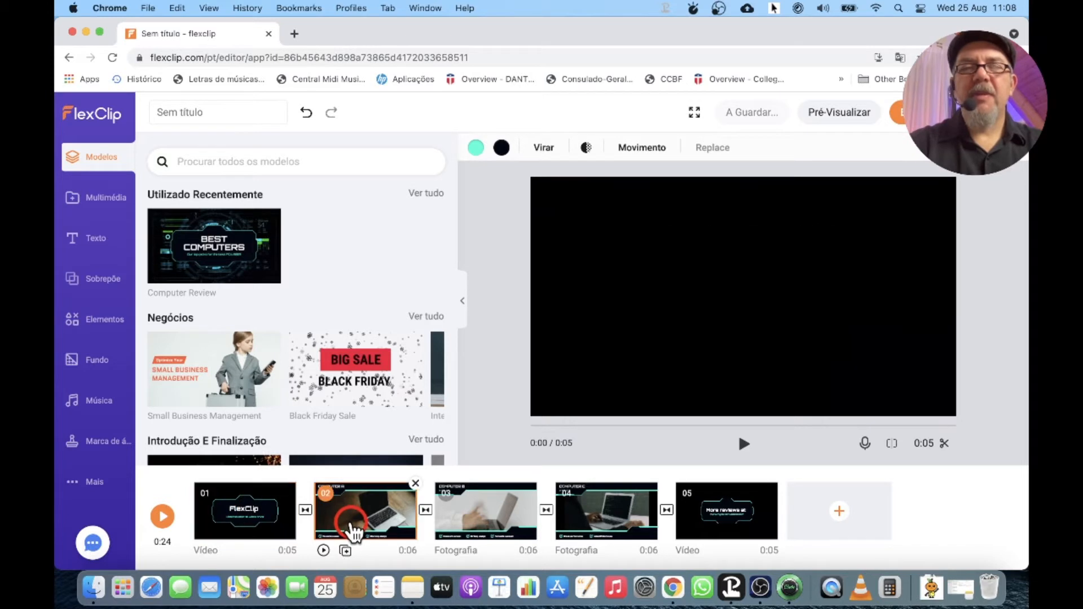
left_click(625, 204)
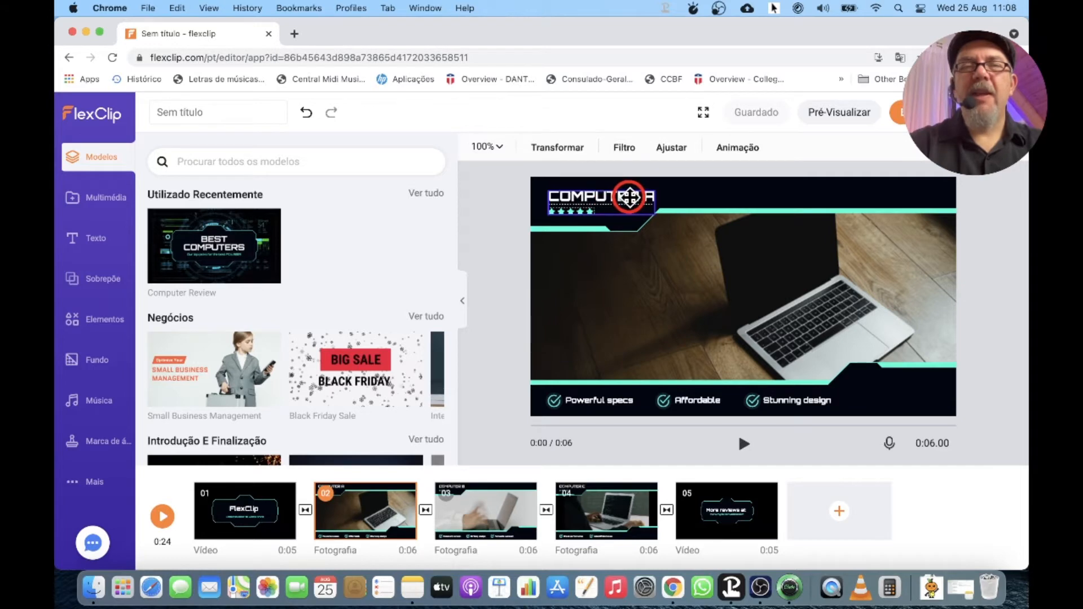
double_click(629, 198)
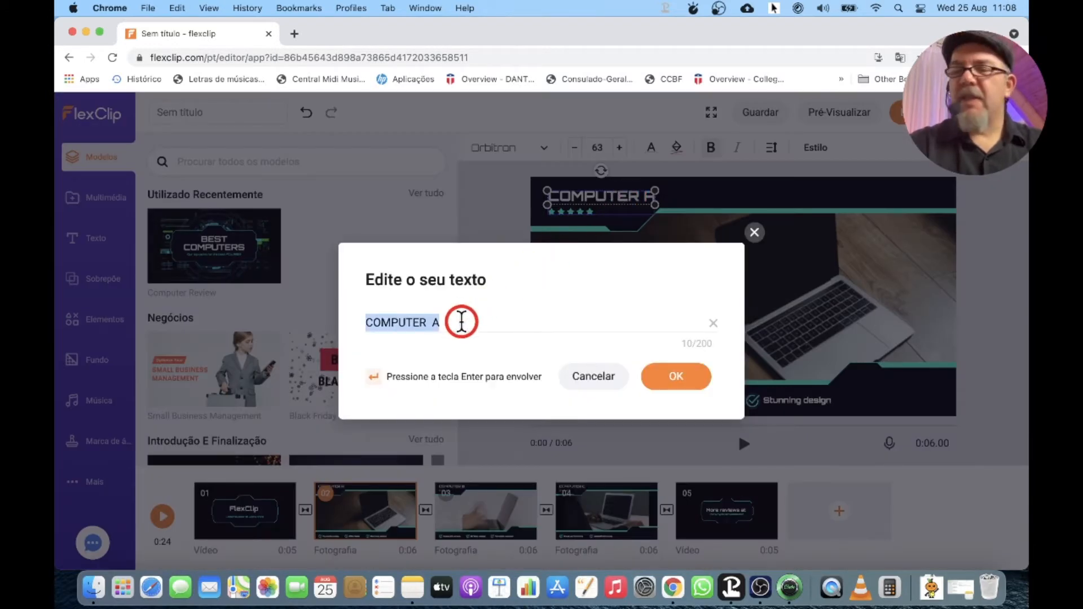
type("Facil e Rapido")
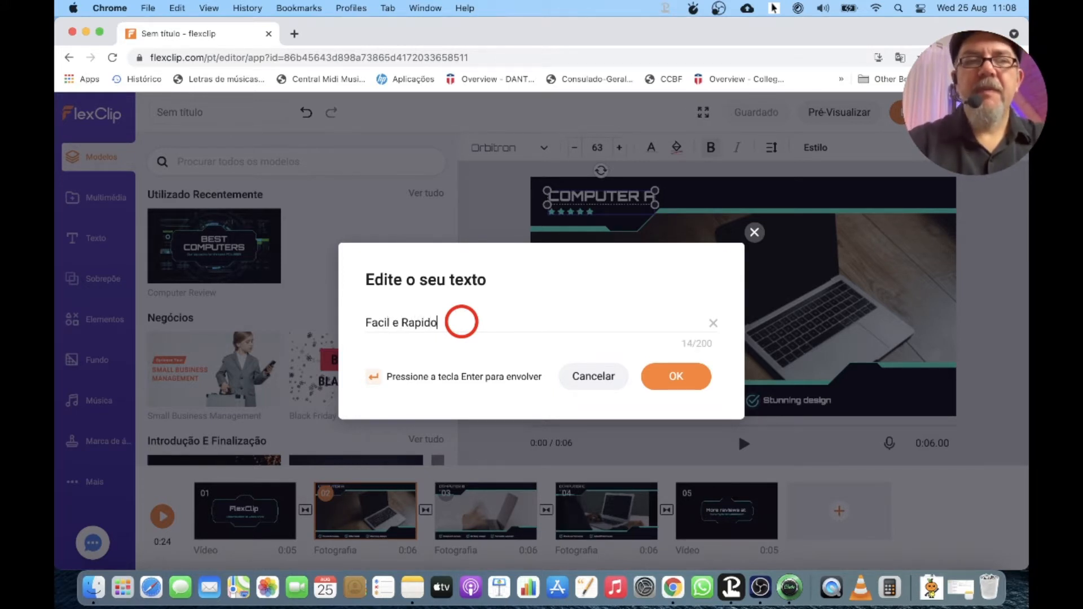
left_click(683, 378)
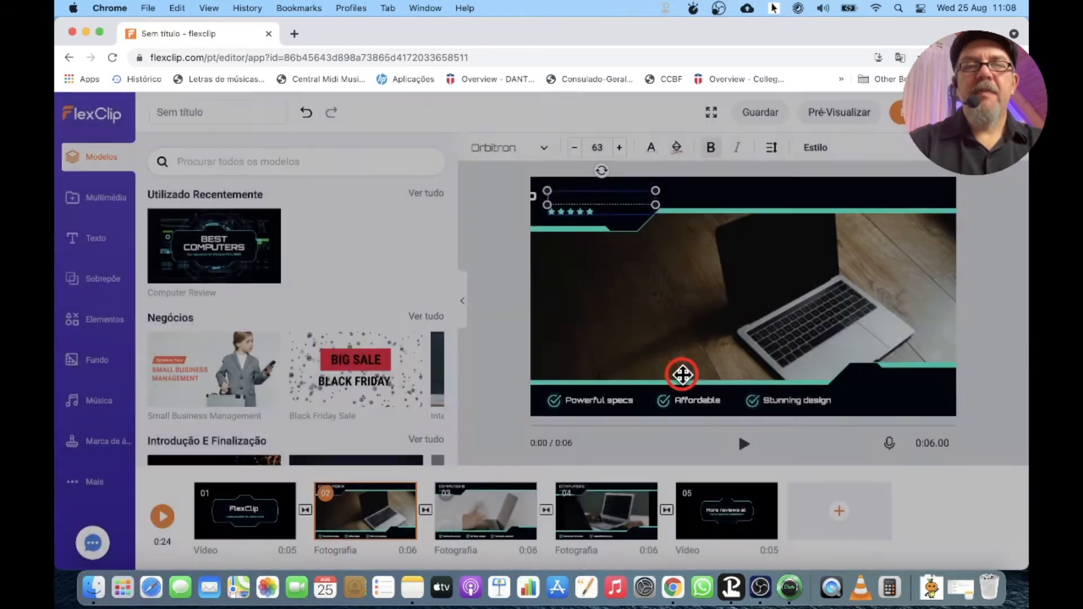
- Change the second scene's "Powerful specs" label to "Editor" and its "Affordable" label to "Videos"
double_click(613, 402)
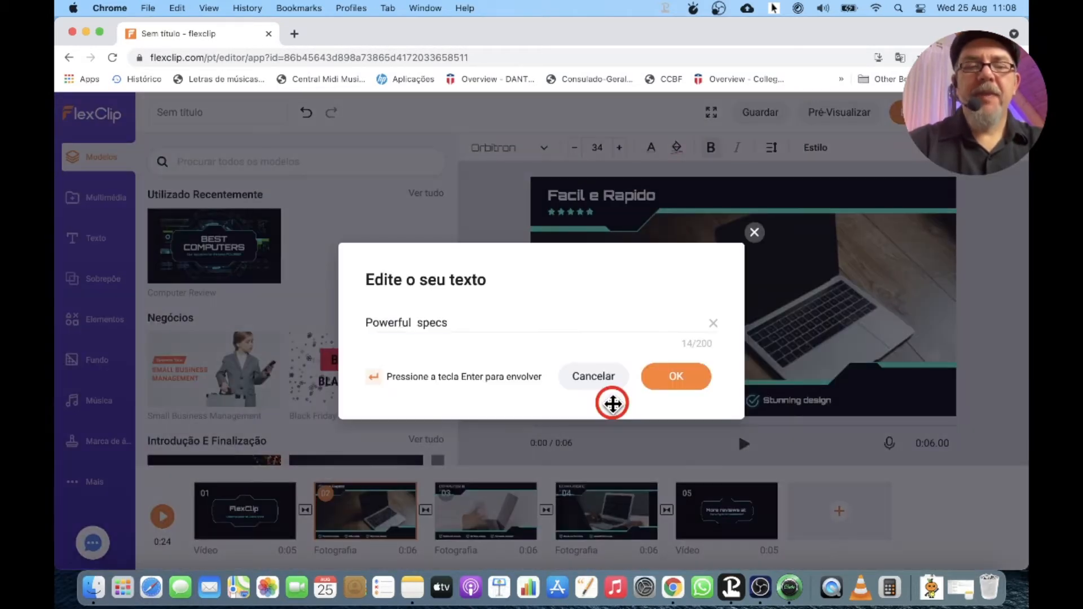
key("ctrl+a")
type("E")
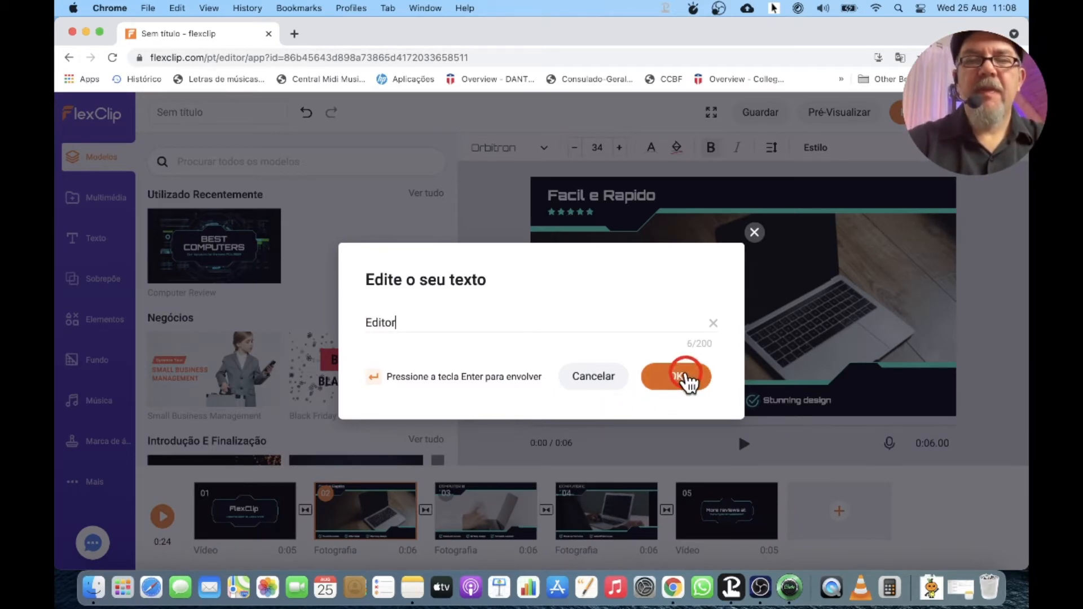
left_click(686, 378)
double_click(697, 404)
key("ctrl+a")
type("V")
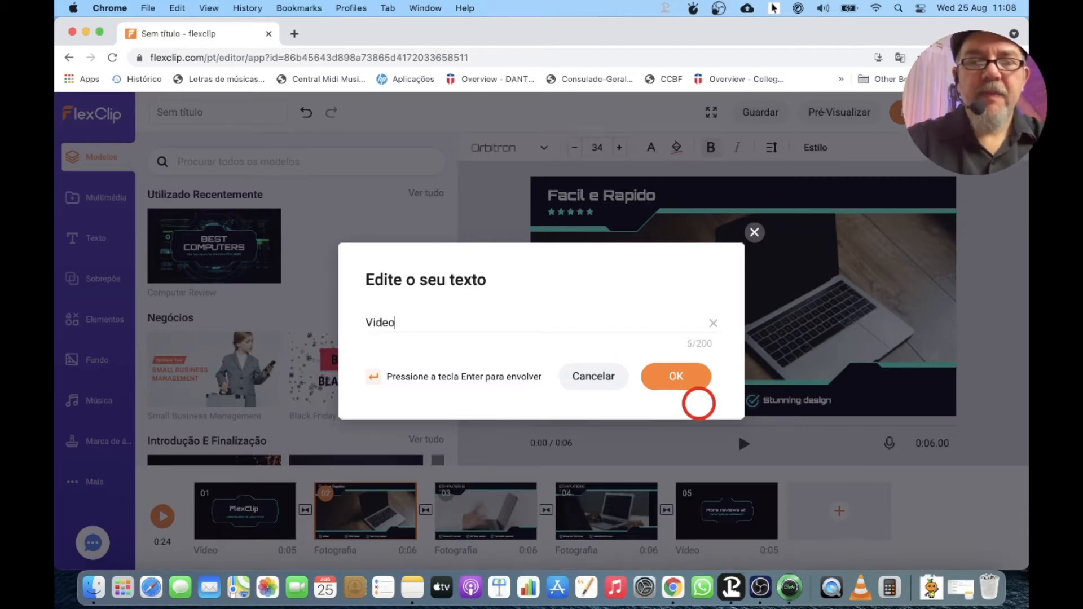
left_click(674, 382)
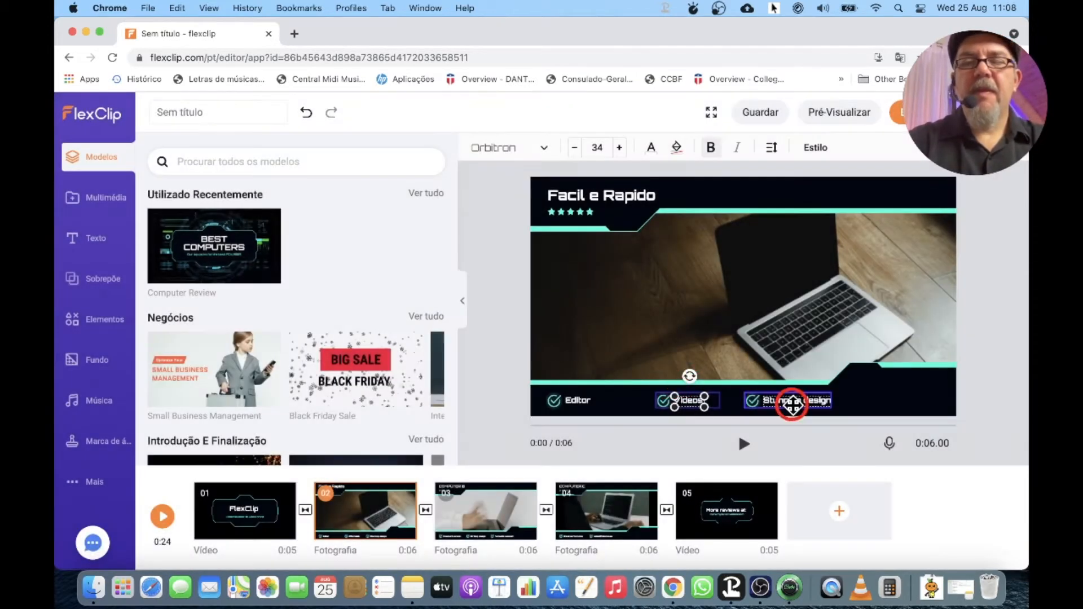
double_click(795, 401)
key("ctrl+a")
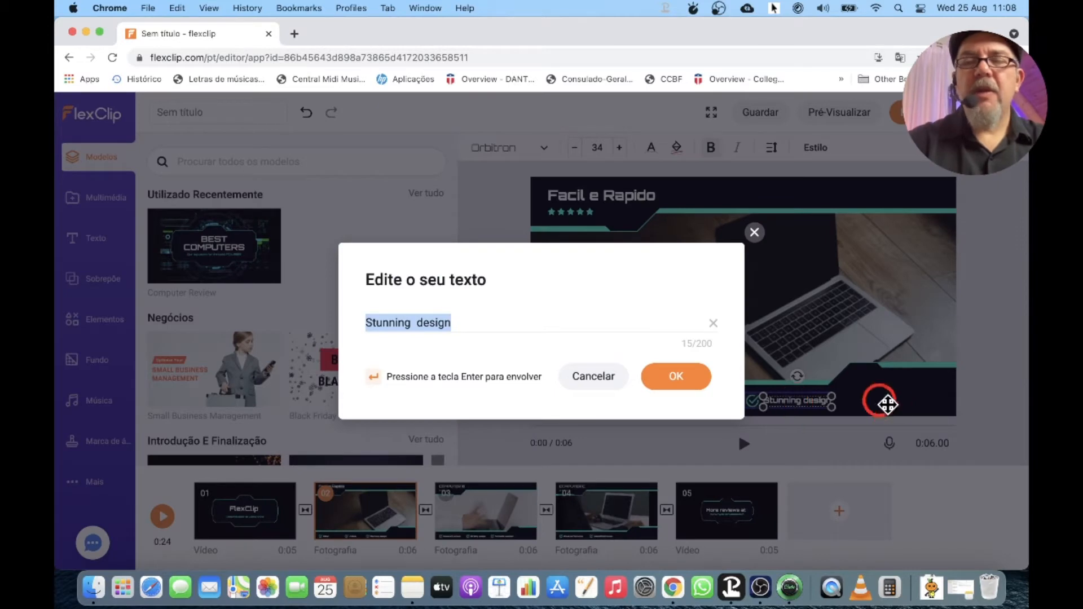
left_click(592, 376)
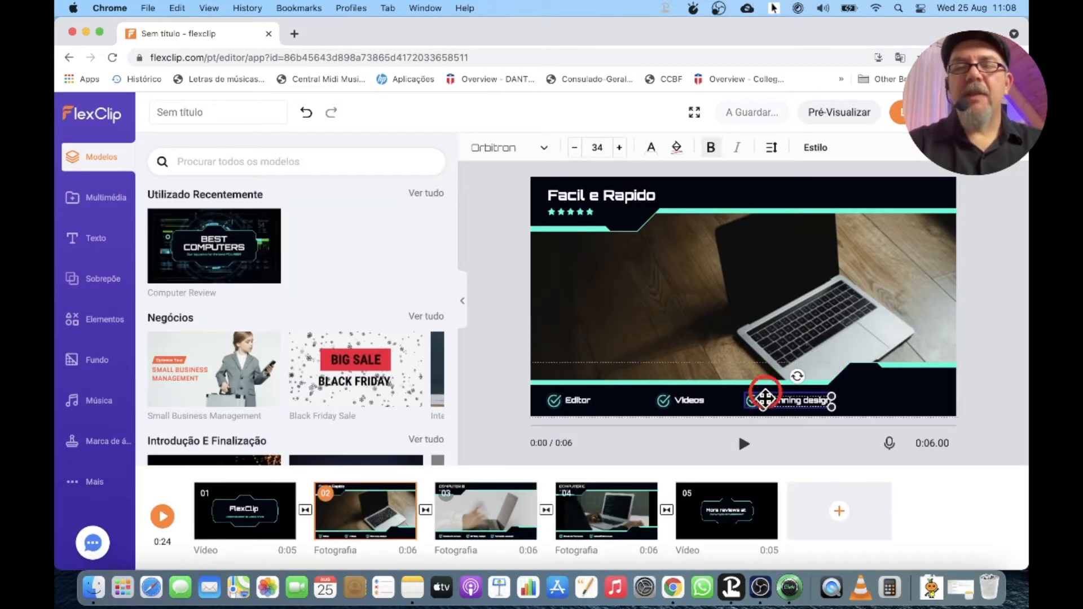
left_click(919, 417)
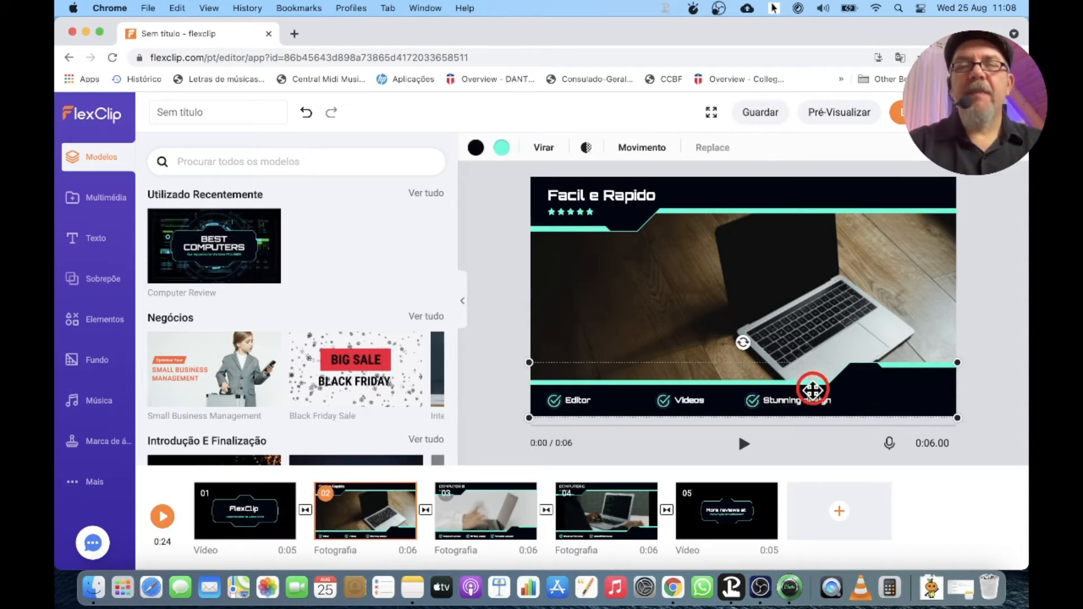
- Change the second scene's "Stunning design" label to "Musica" and play the scene
double_click(797, 402)
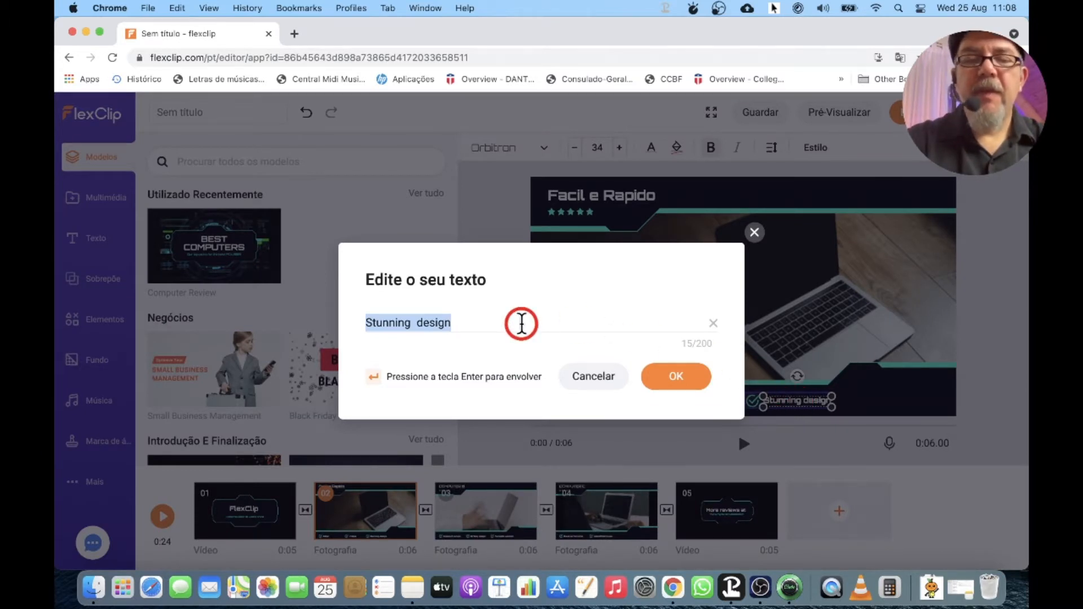
type("Musica")
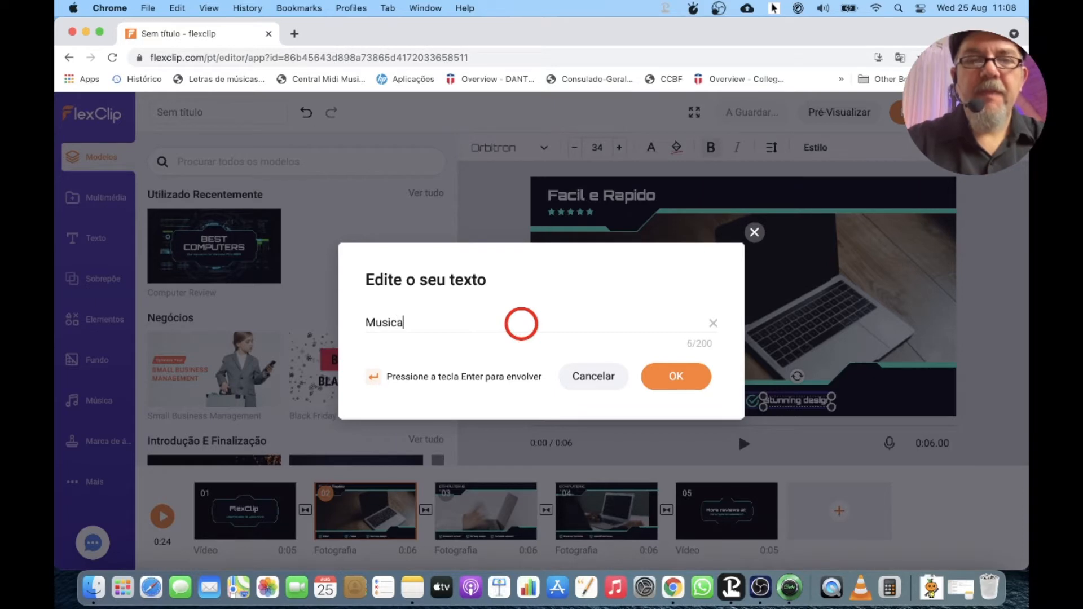
left_click(680, 377)
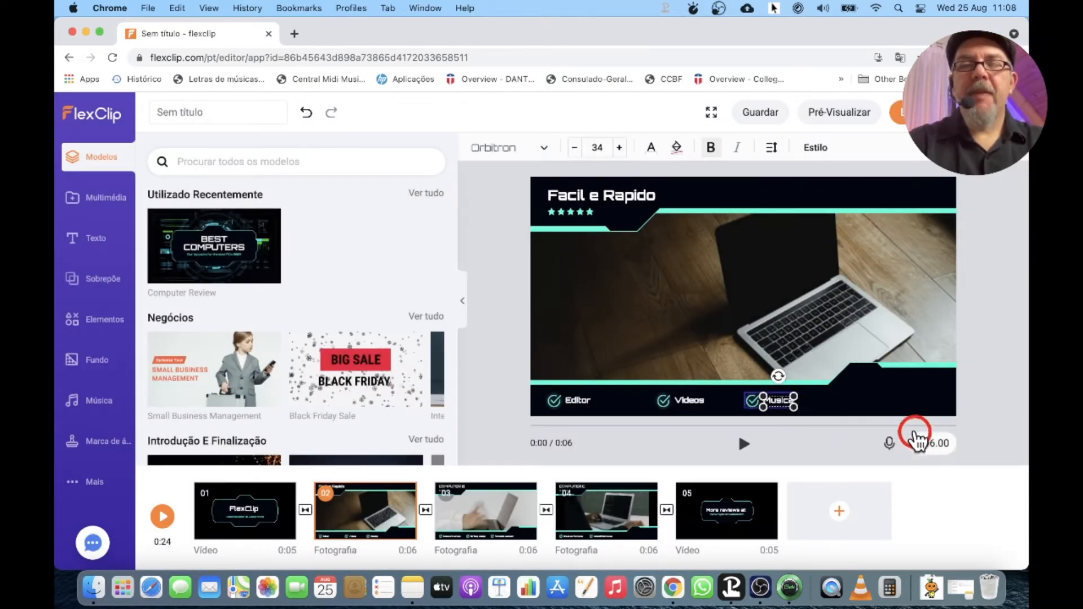
left_click(744, 444)
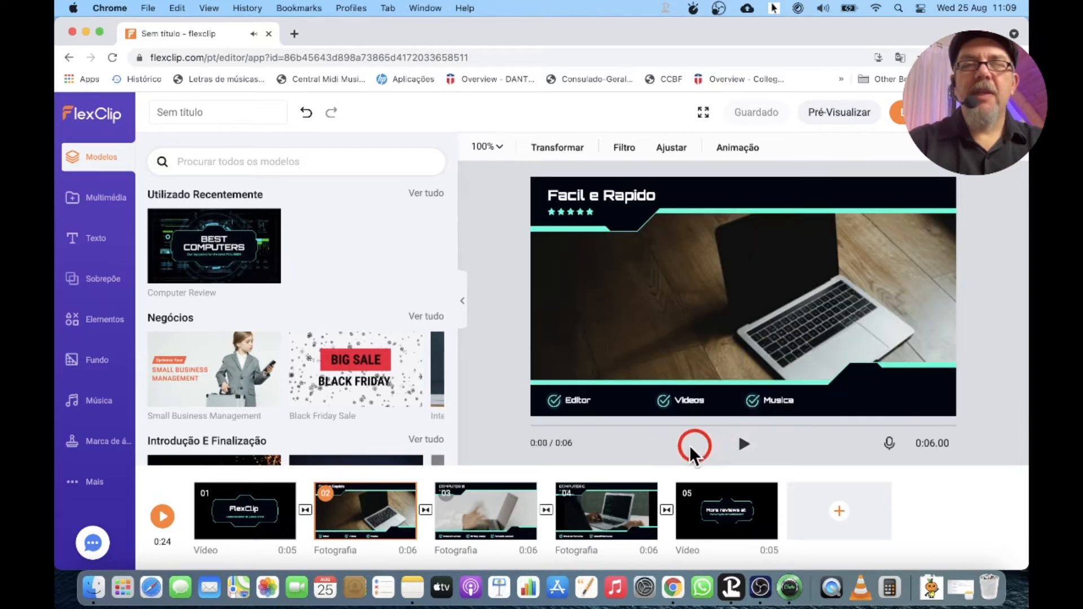
- Replace the "COMPUTER B" heading in the third scene with "Teste agora mesmo gratuitamente"
left_click(477, 529)
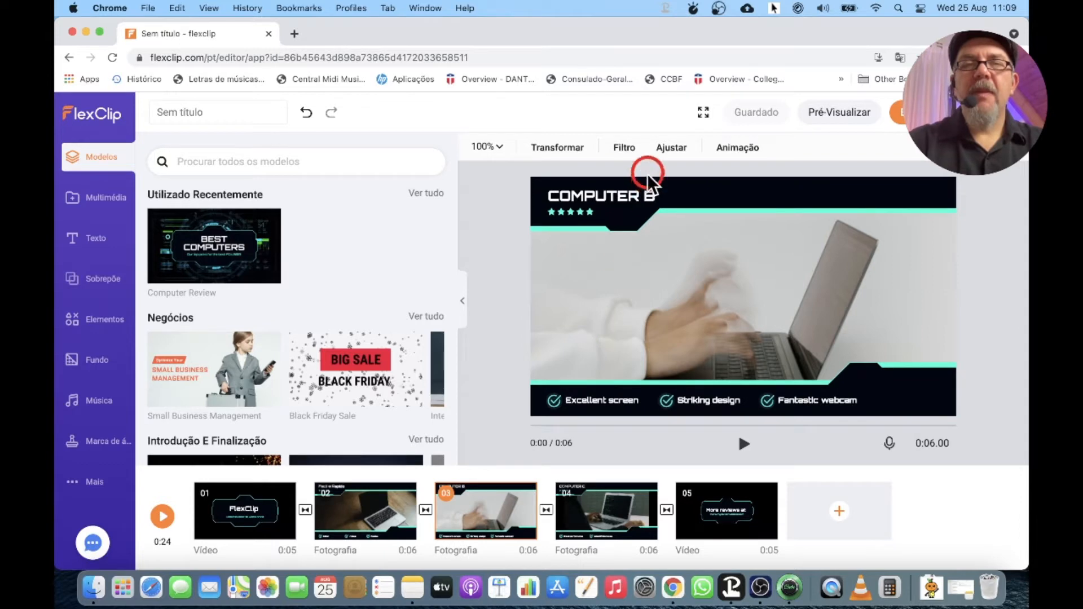
double_click(649, 194)
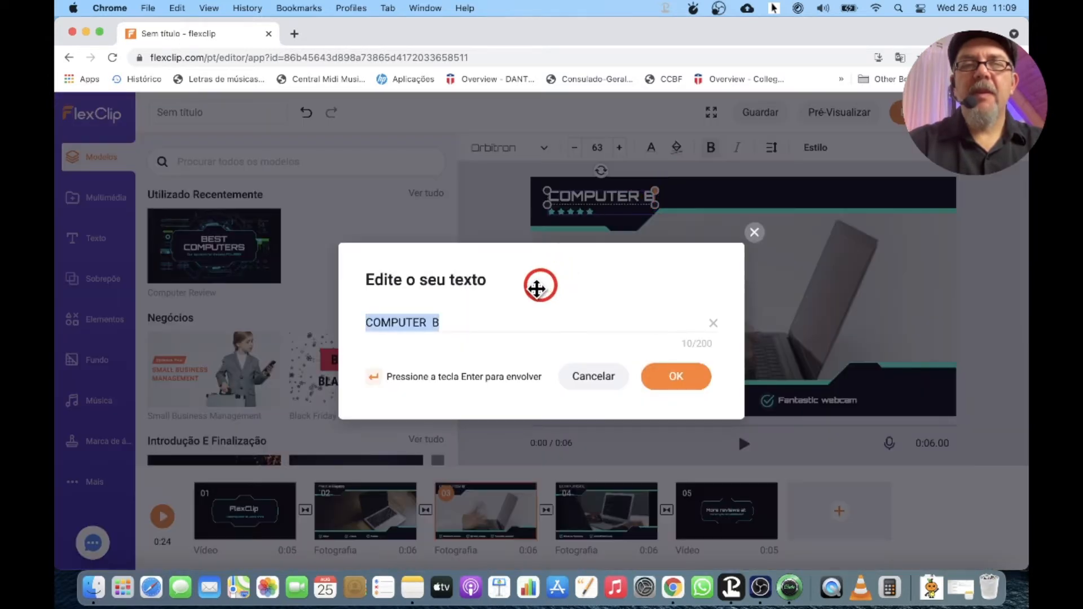
type("Teste agora mesmo gratuitament")
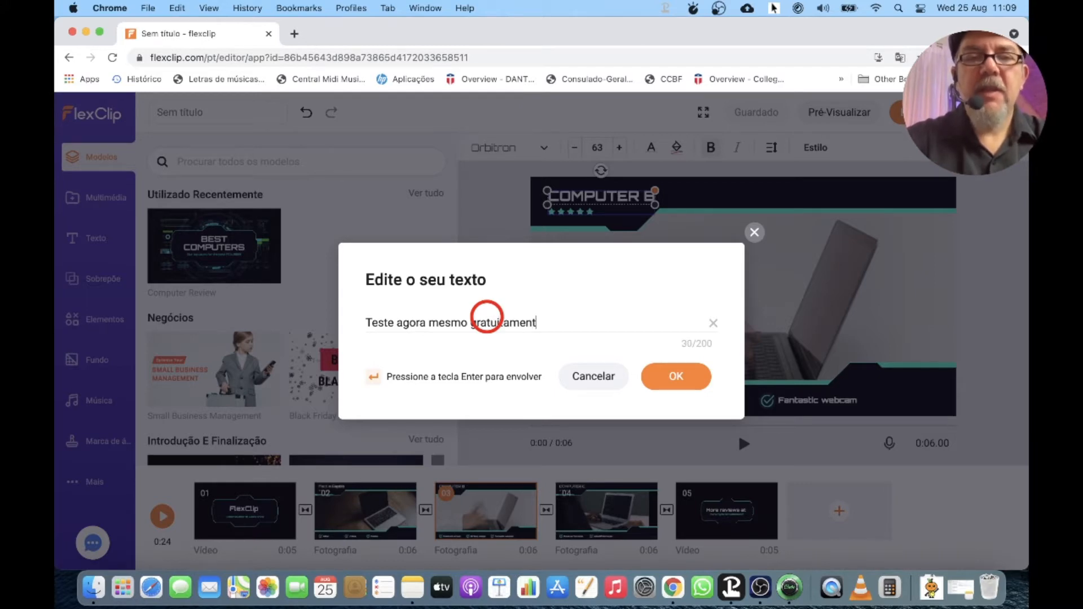
left_click(686, 378)
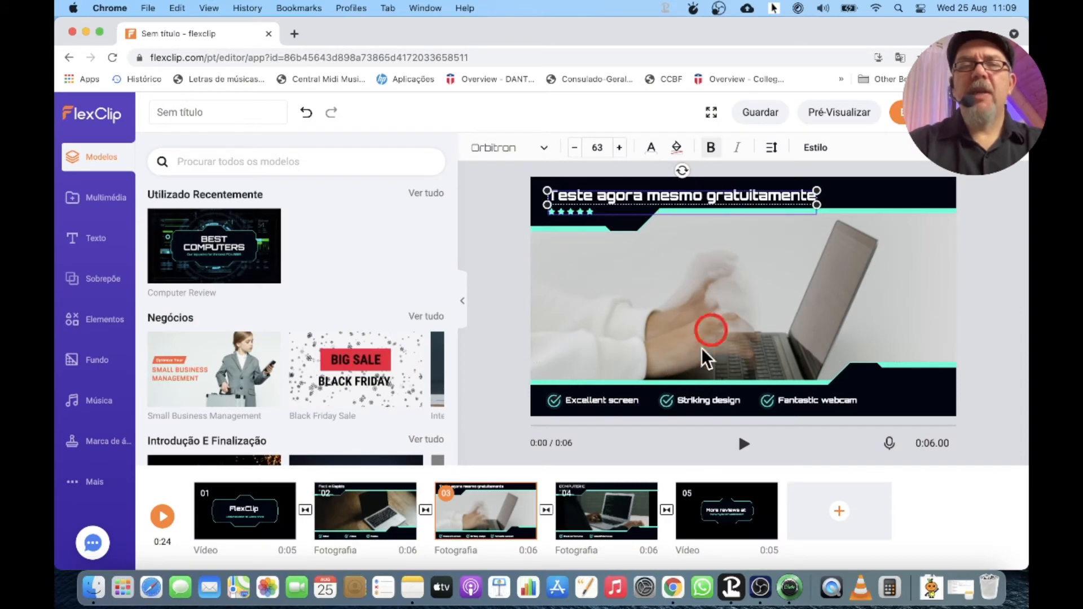
- Change the third scene's "Excellent screen" label to "Upgrade" and its "Striking design" label to "20%"
double_click(607, 400)
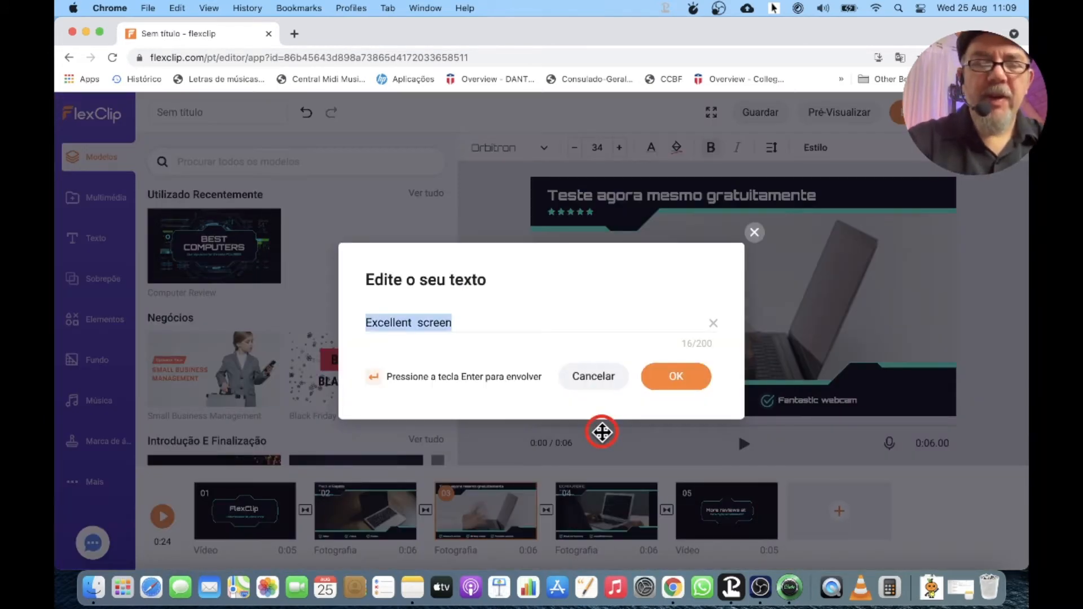
type("Upgrade")
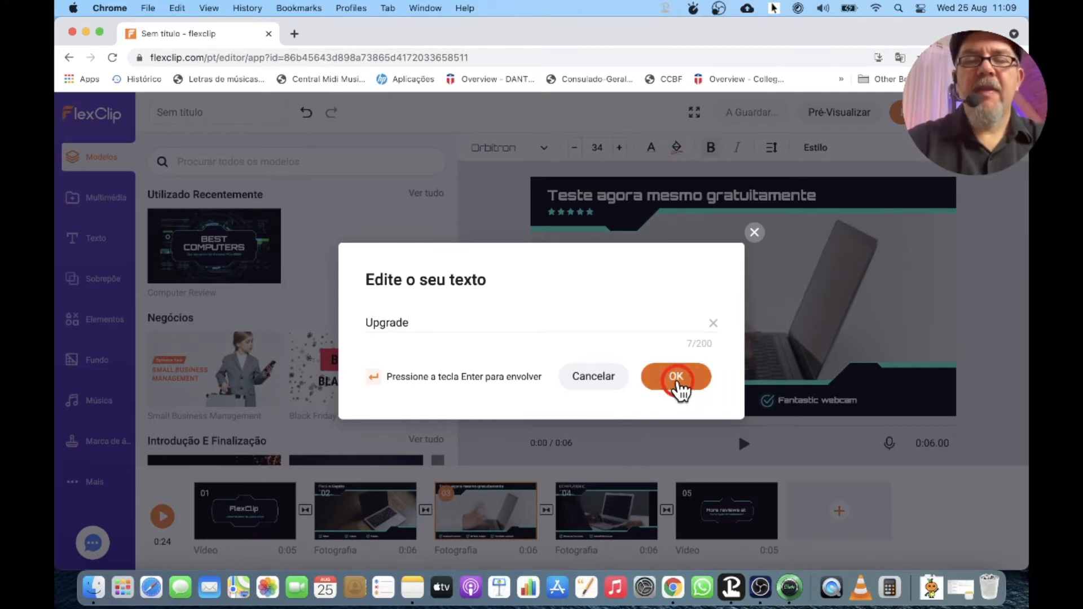
left_click(678, 379)
double_click(716, 403)
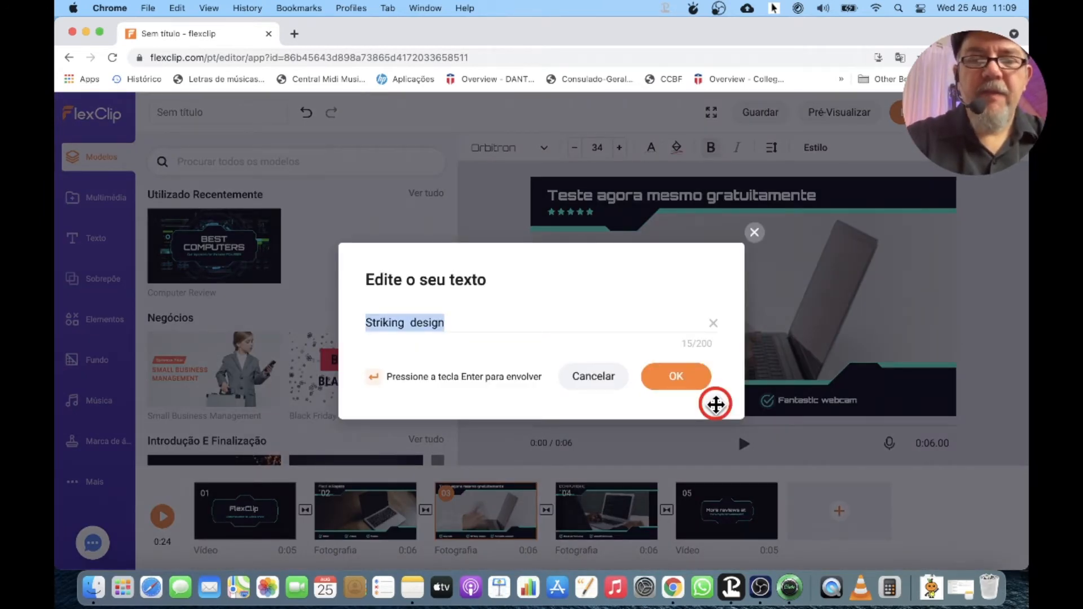
type("20")
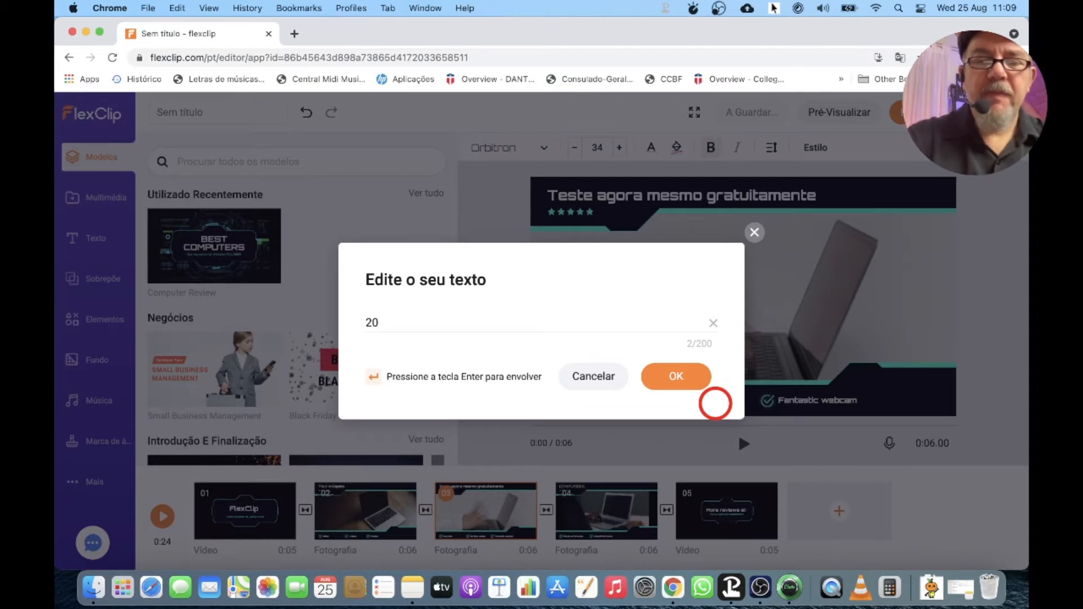
type("%")
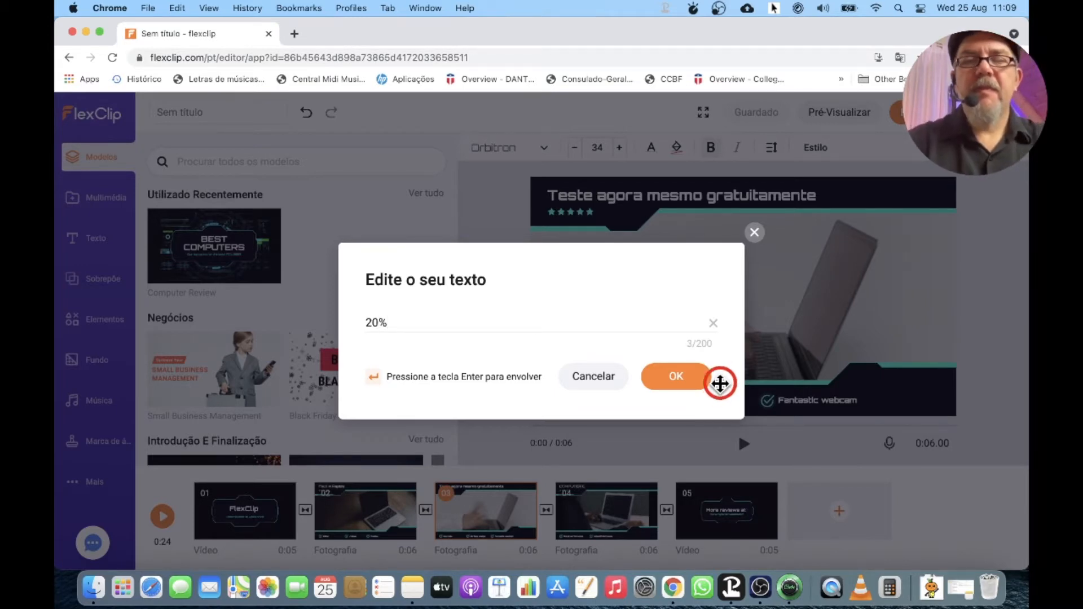
left_click(686, 379)
- Change the third scene's "Fantastic webcam" label to "Desconto"
double_click(834, 403)
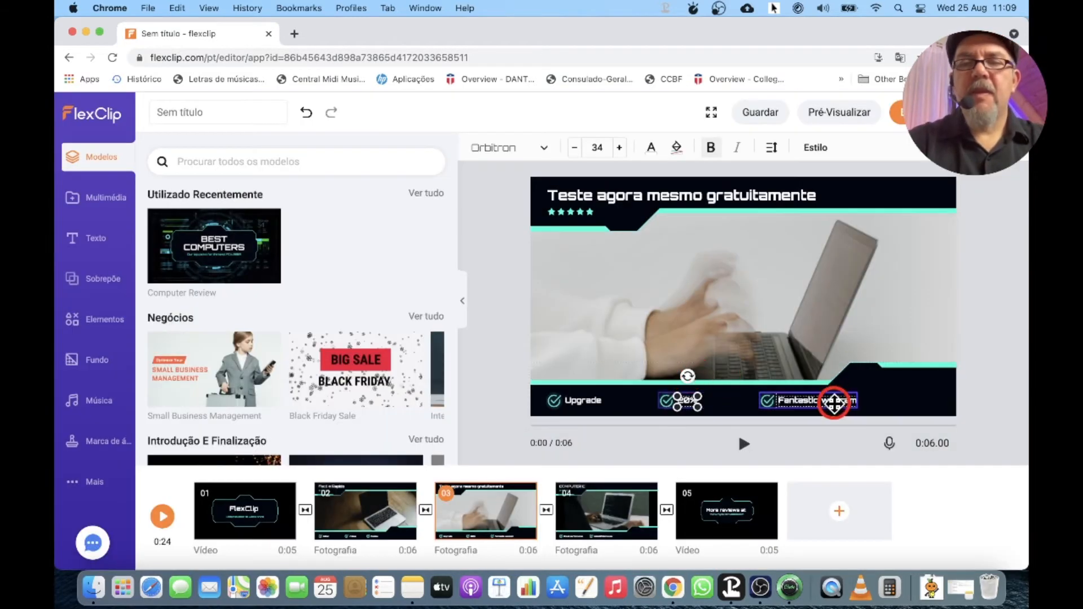
type("Desconto")
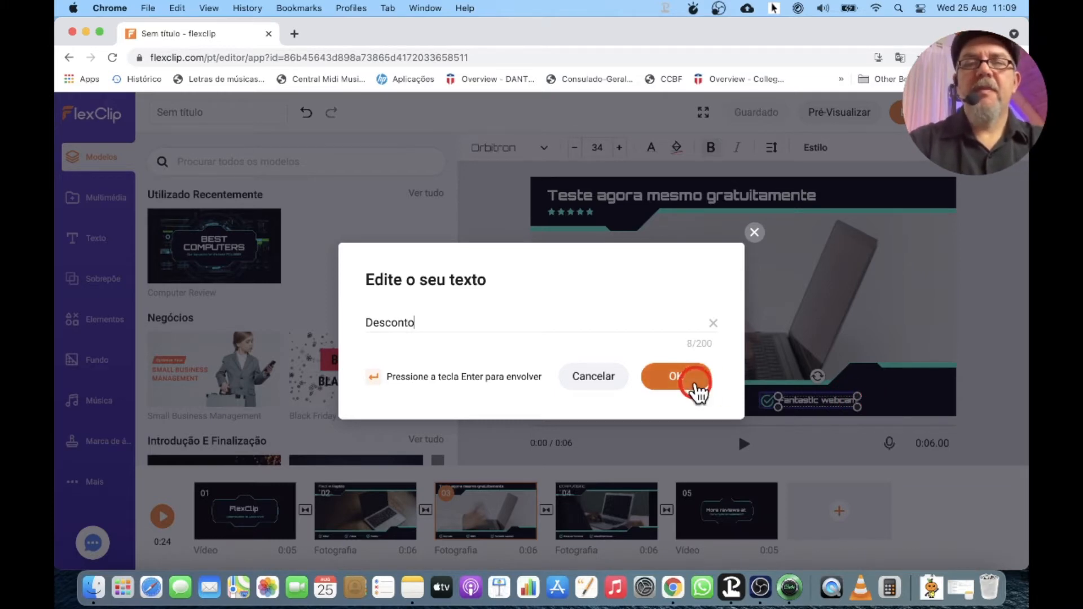
left_click(694, 384)
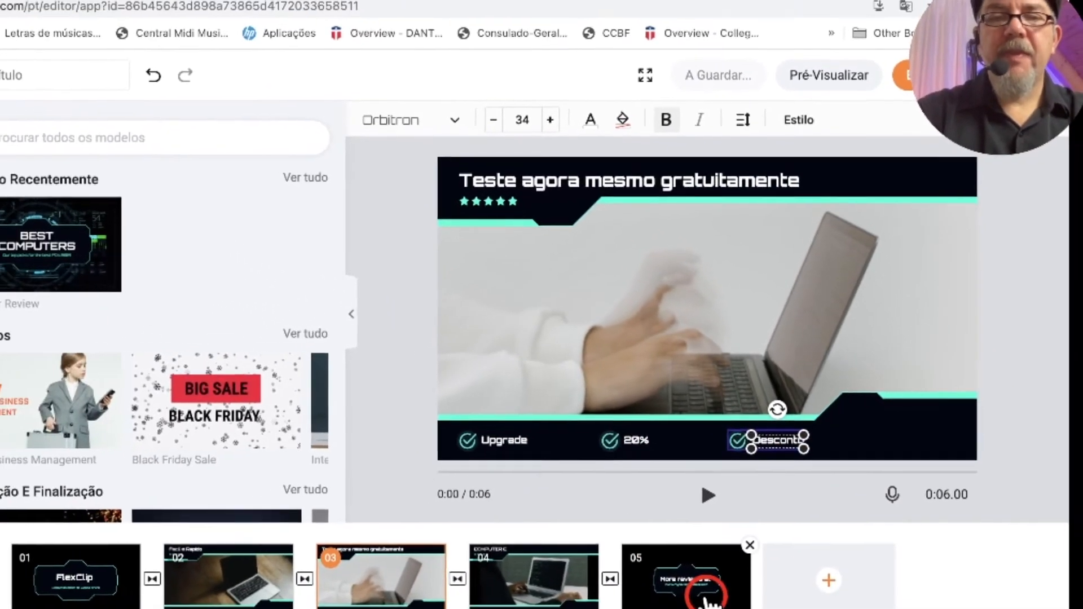
- Replace the "More reviews at" heading in the fifth scene with "FlexClip"
left_click(700, 595)
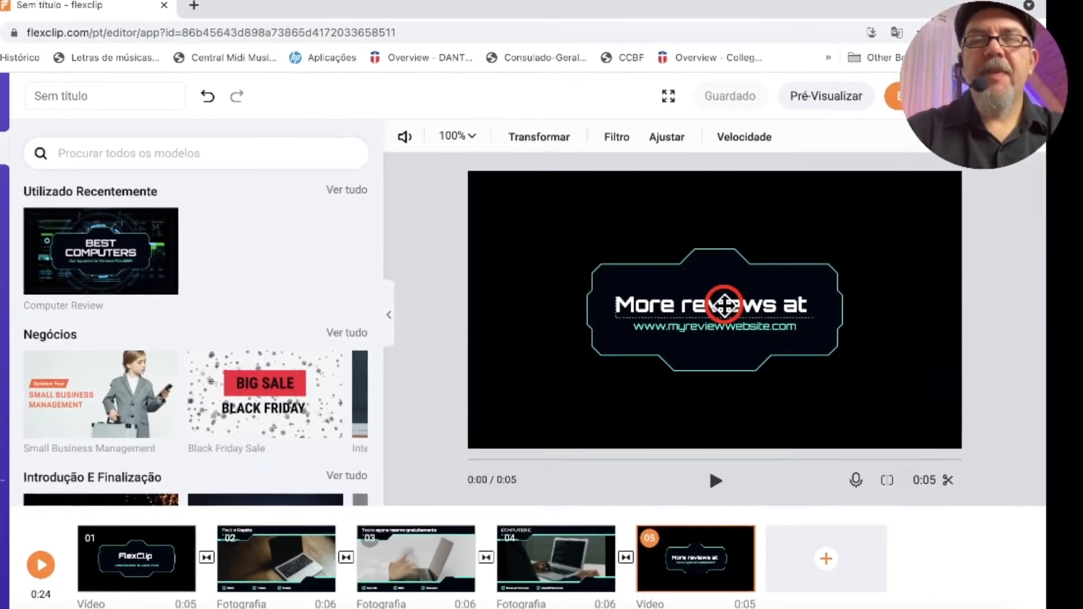
double_click(724, 304)
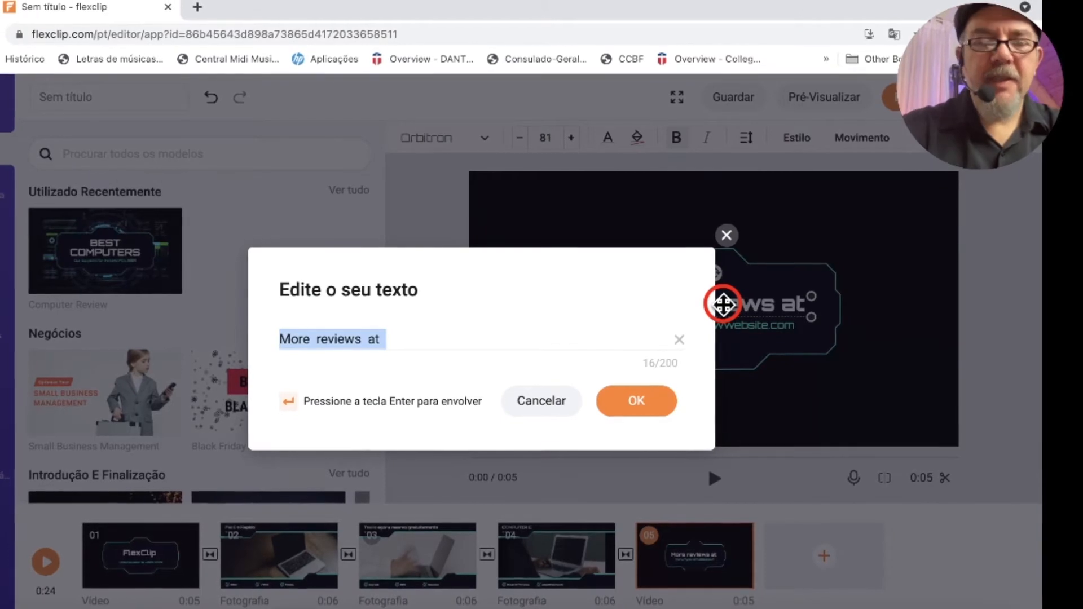
type("Flex")
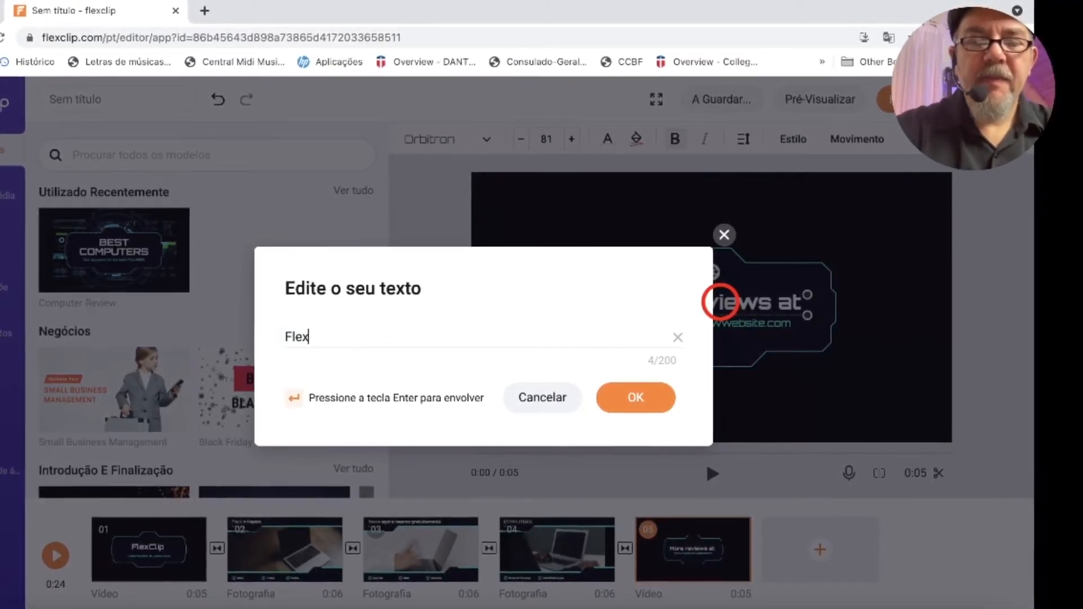
type("Clip")
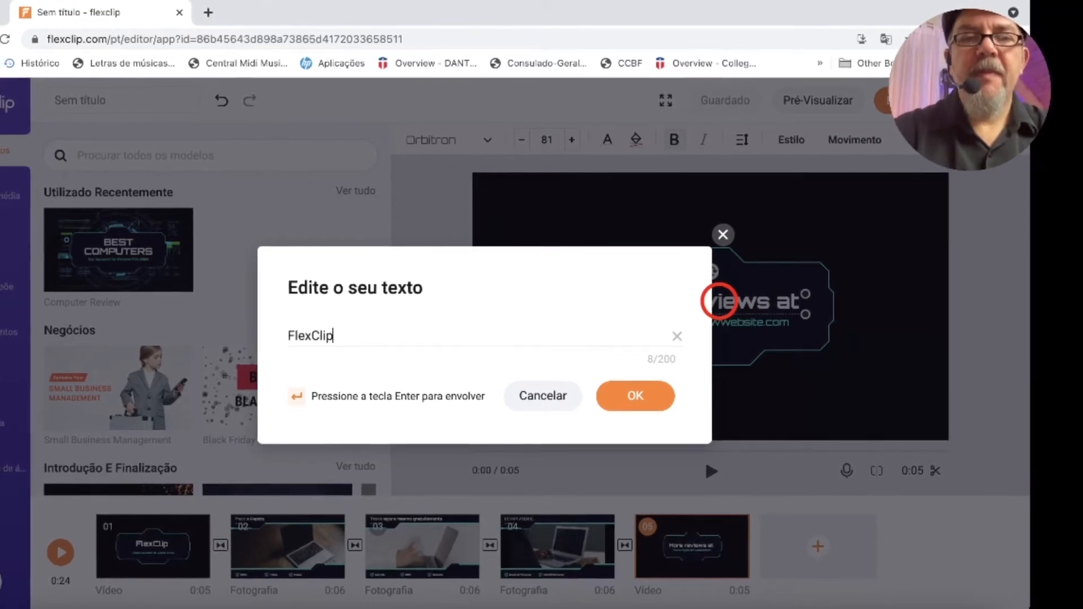
left_click(628, 398)
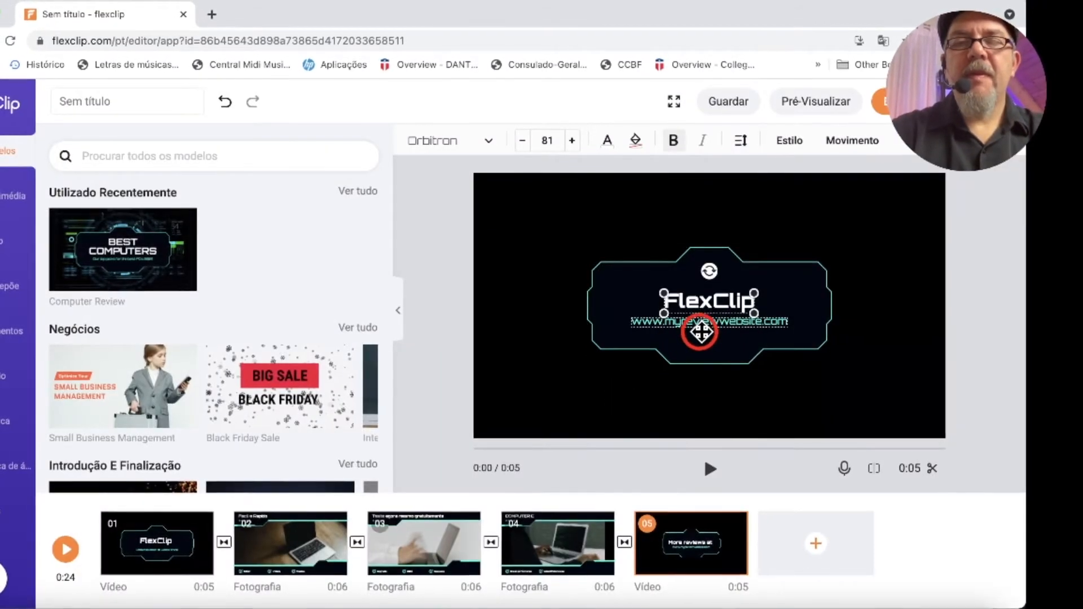
double_click(705, 323)
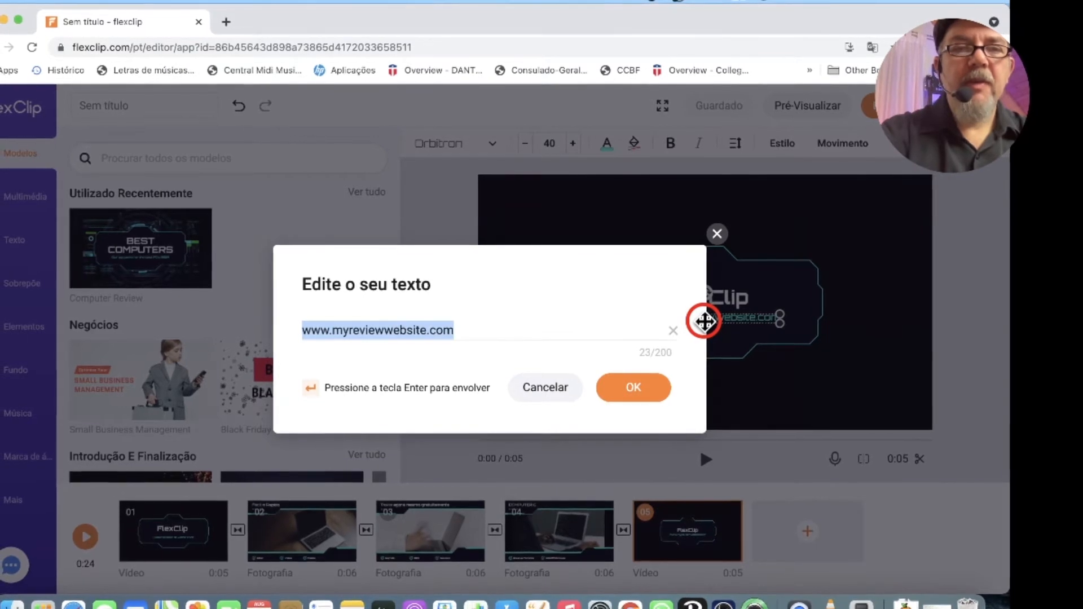
left_click_drag(428, 327, 348, 326)
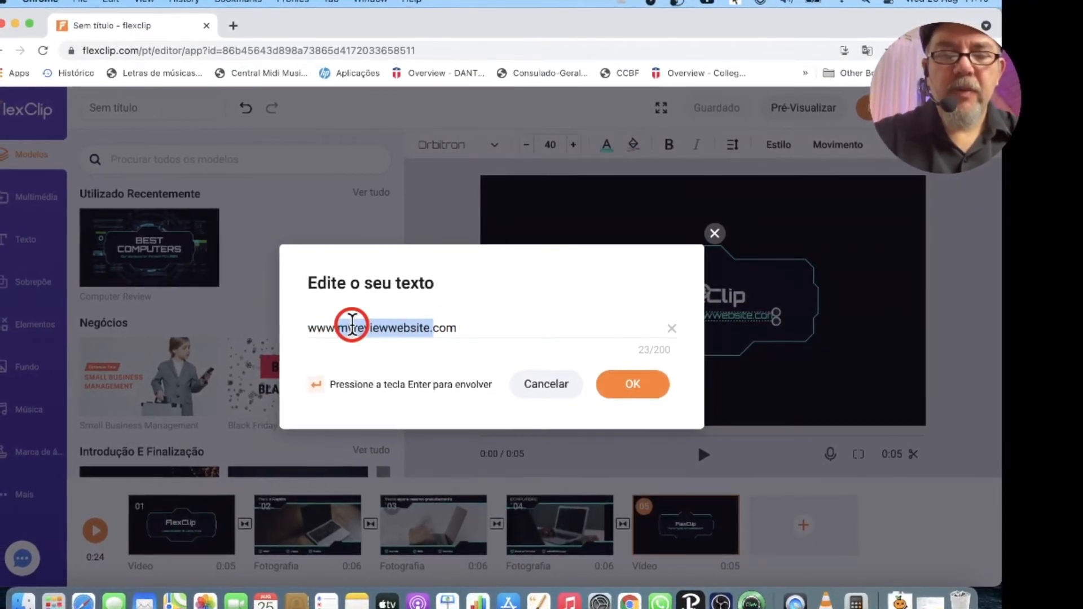
type("flexclip")
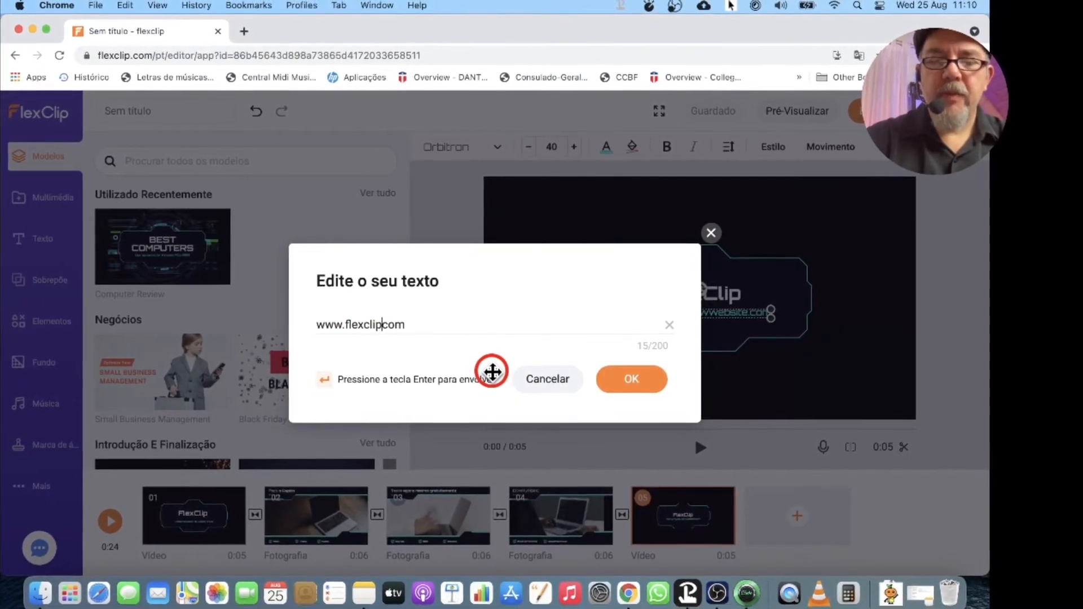
type(".")
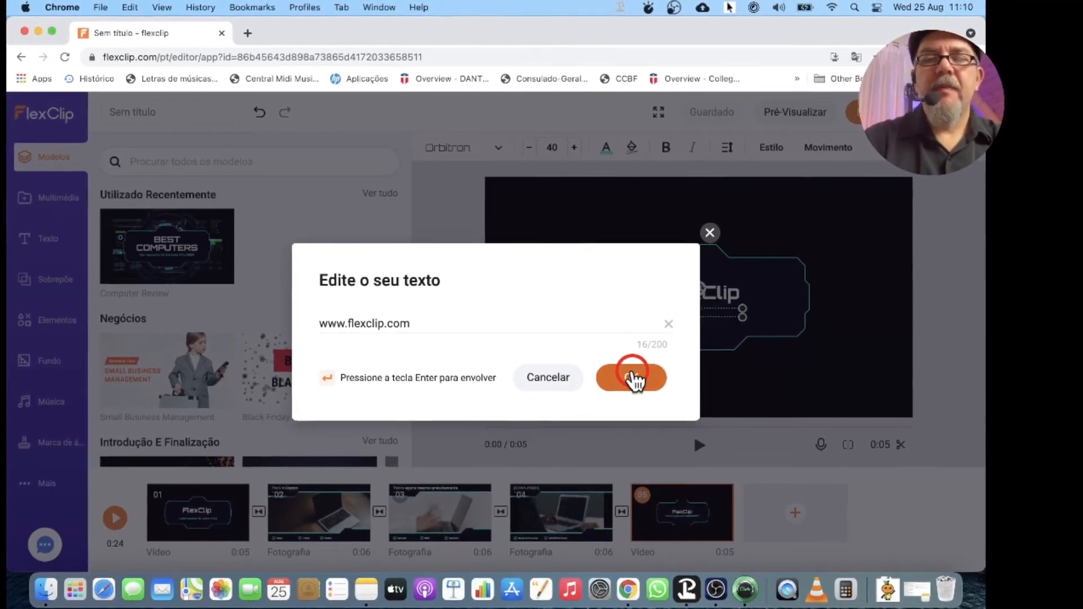
left_click(632, 379)
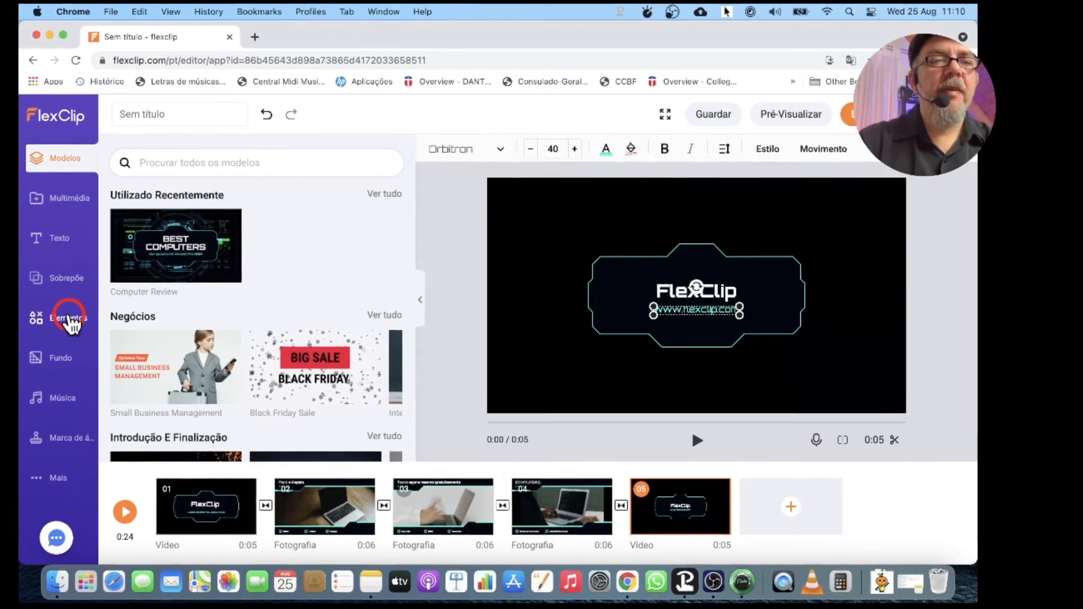
- Add the social YouTube play icon element to the fifth scene, shrink it and place it in the frame's lower left
left_click(70, 322)
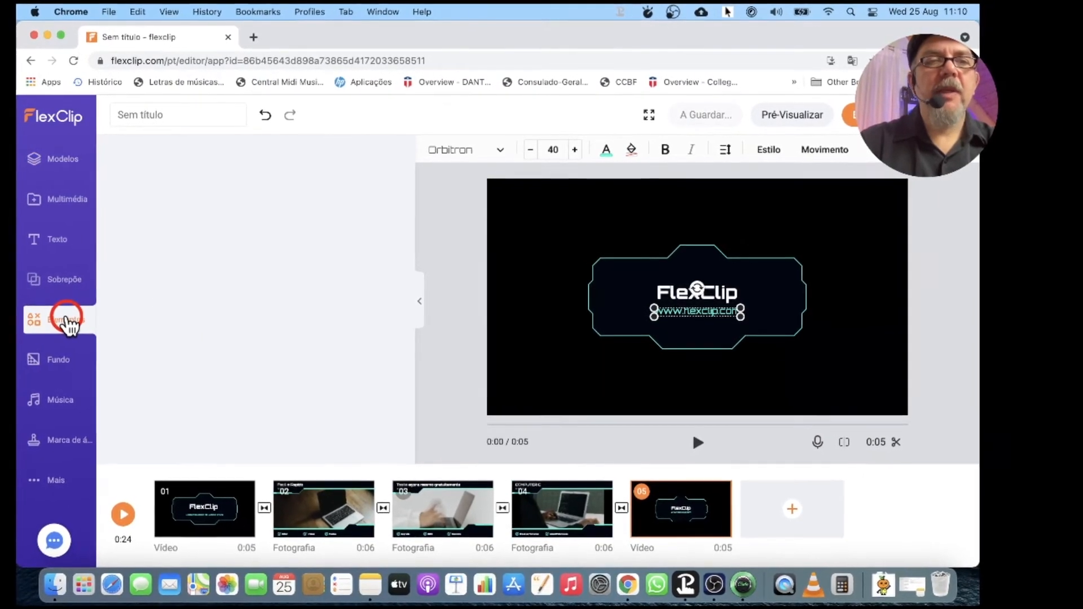
left_click(132, 252)
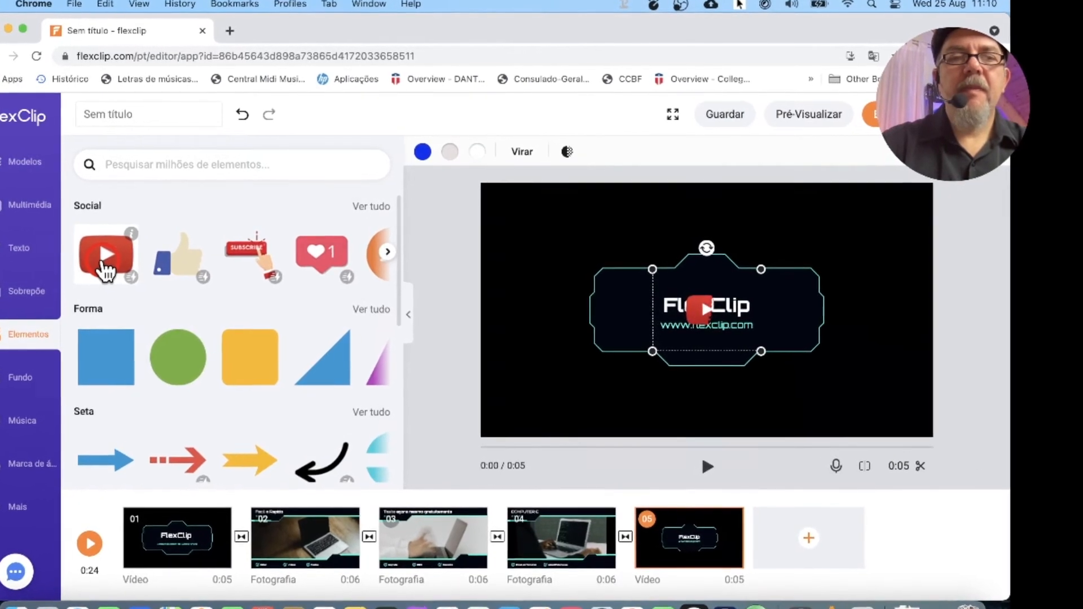
left_click_drag(665, 296, 541, 392)
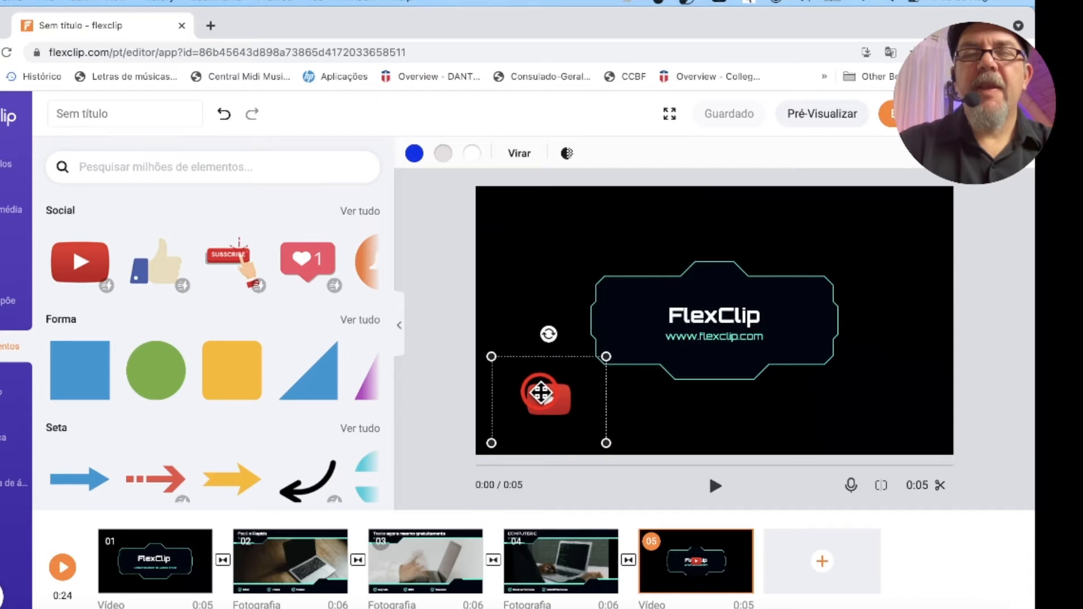
left_click_drag(606, 357, 575, 380)
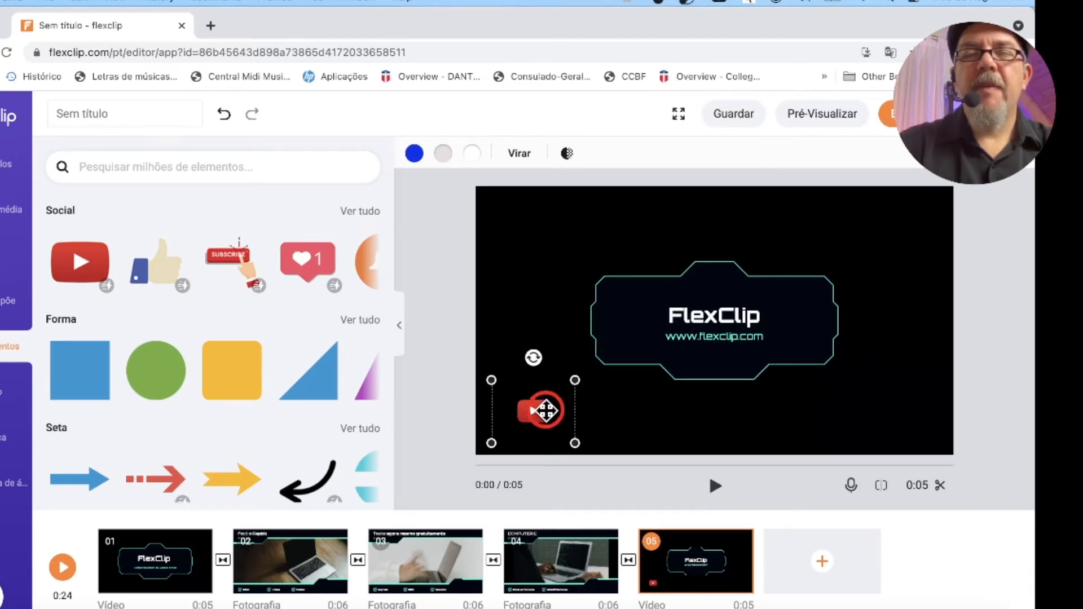
left_click_drag(539, 414, 539, 412)
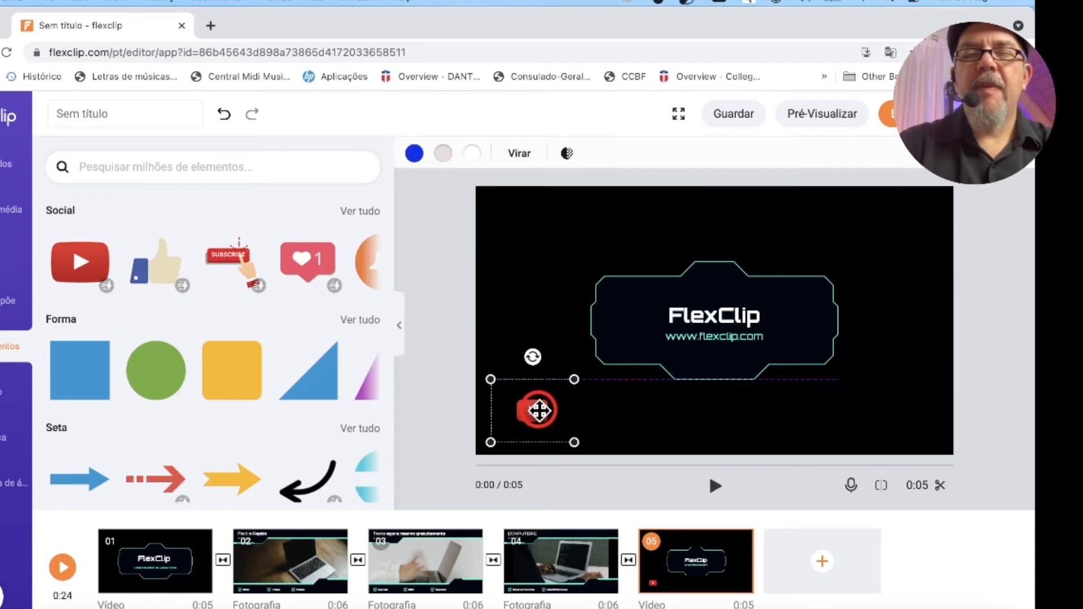
left_click(672, 399)
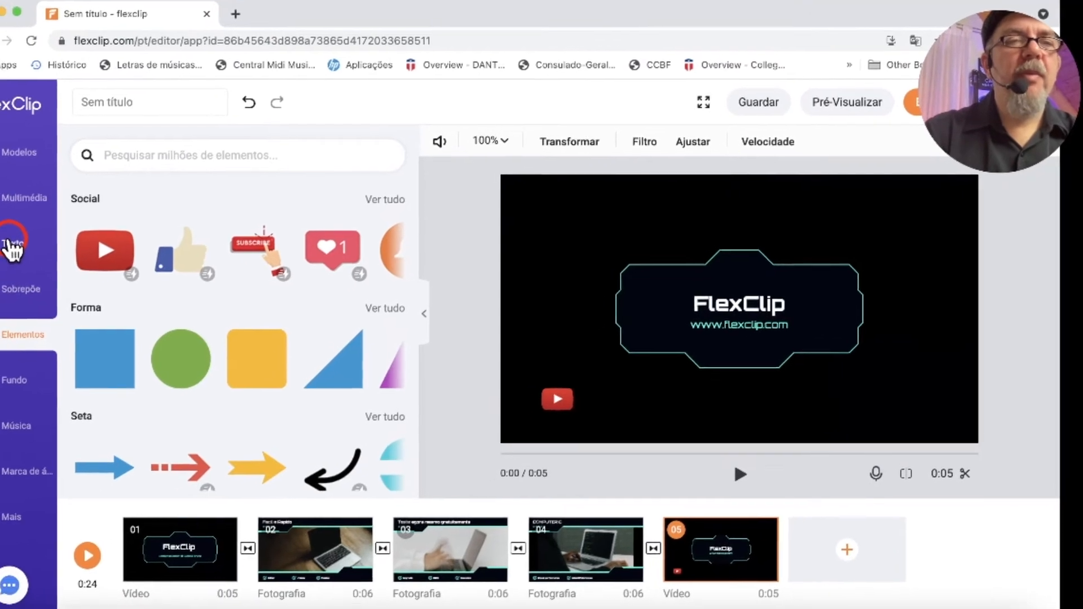
- Add a "Night" neon style text low in the fifth scene and change its wording to "Carlos Music and Soul"
left_click(11, 255)
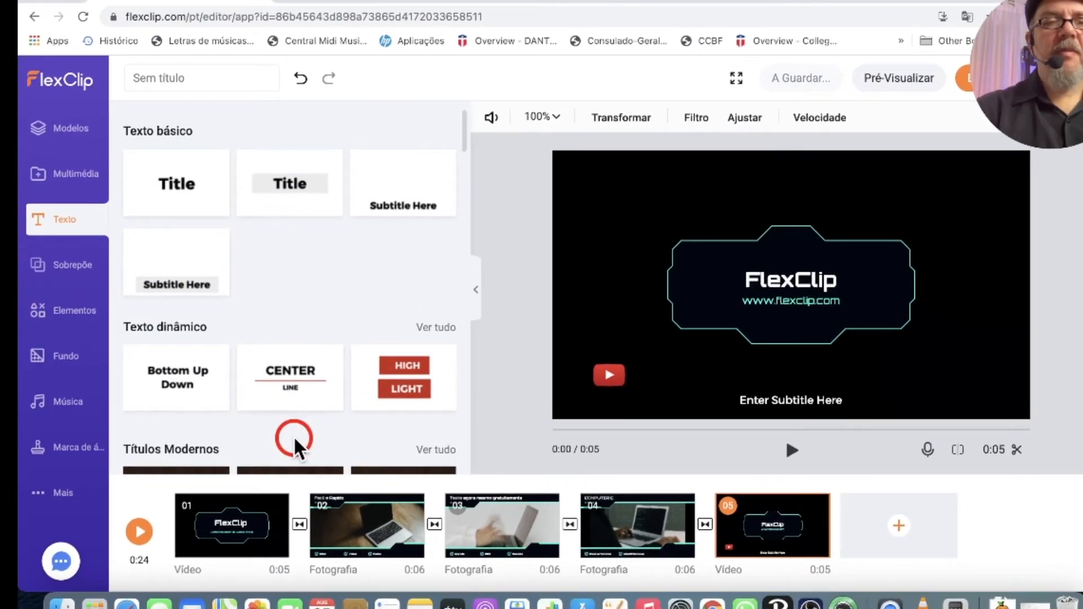
scroll(293, 443, "down", 7)
scroll(296, 446, "down", 1)
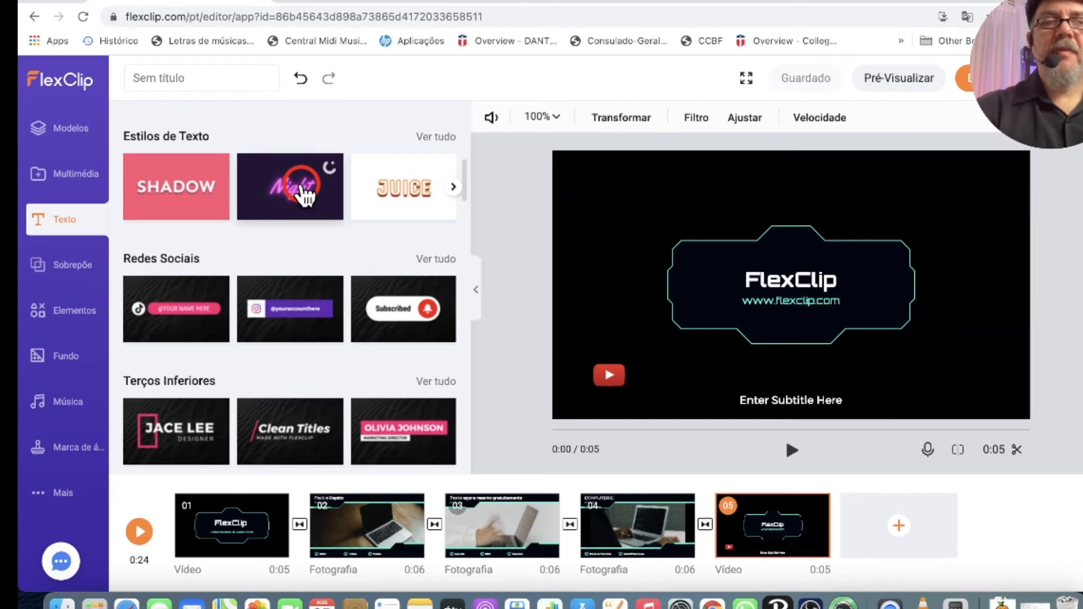
left_click(305, 194)
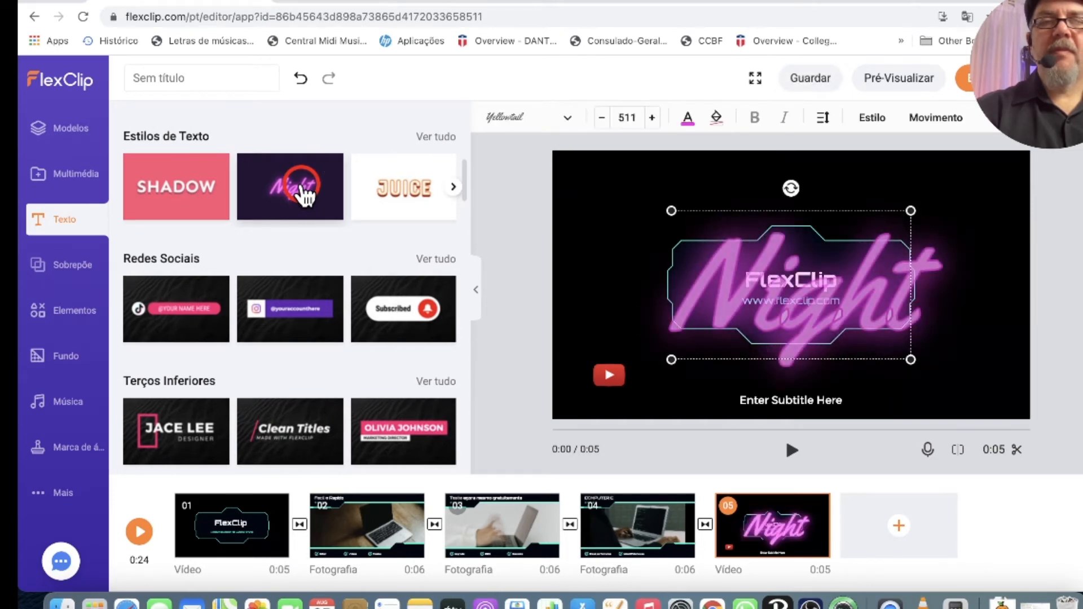
left_click_drag(733, 234, 733, 377)
double_click(733, 377)
type("Carlos Music and Soul")
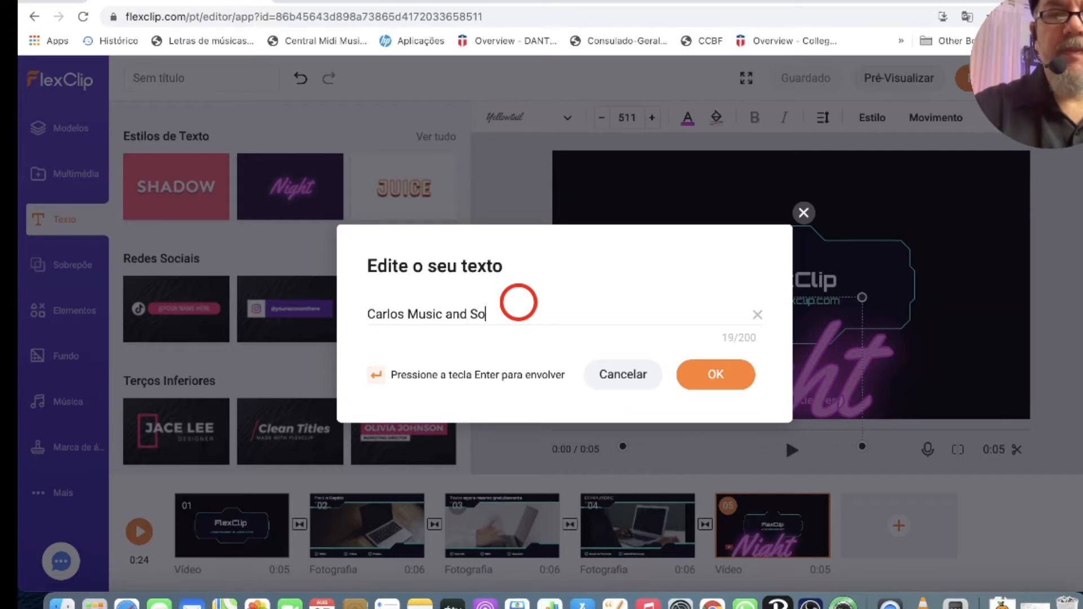
left_click(724, 381)
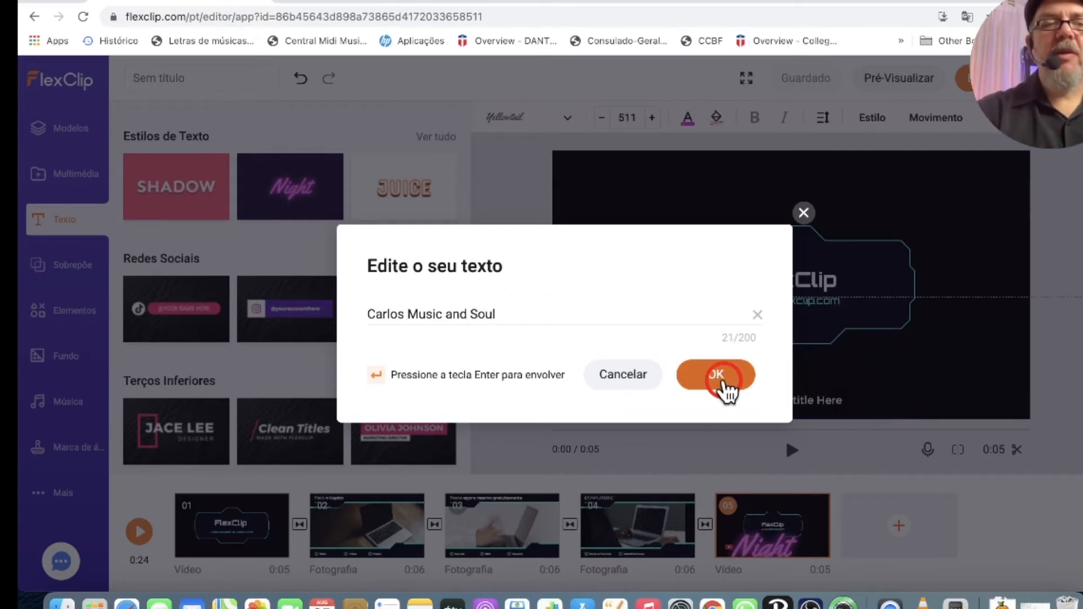
- Shrink the neon text to about size 102 and place it directly beside the YouTube icon
left_click_drag(904, 363, 505, 368)
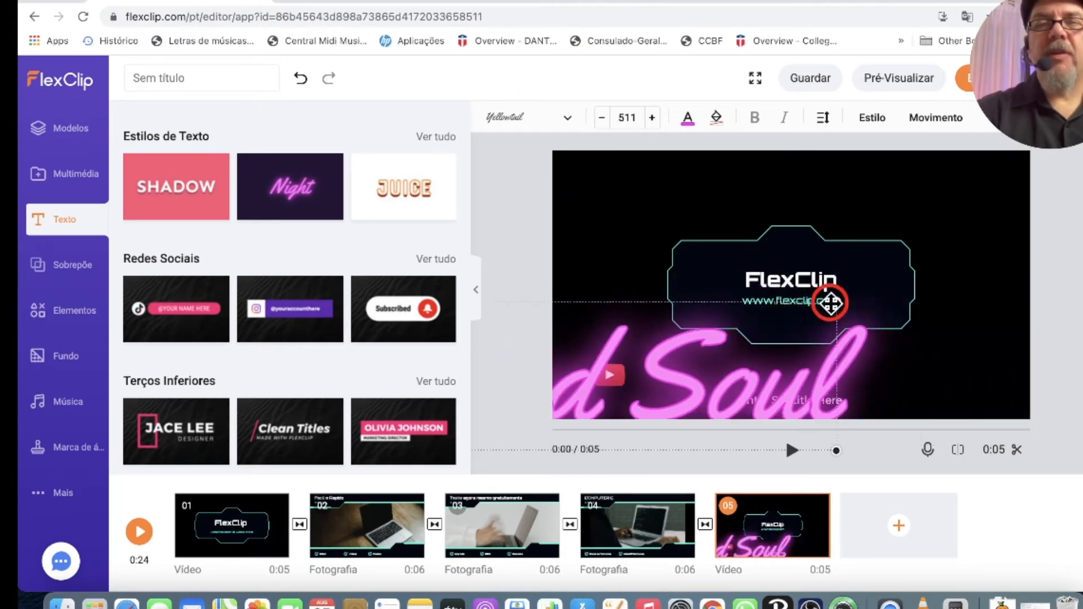
left_click_drag(836, 302, 679, 388)
left_click_drag(599, 378, 756, 379)
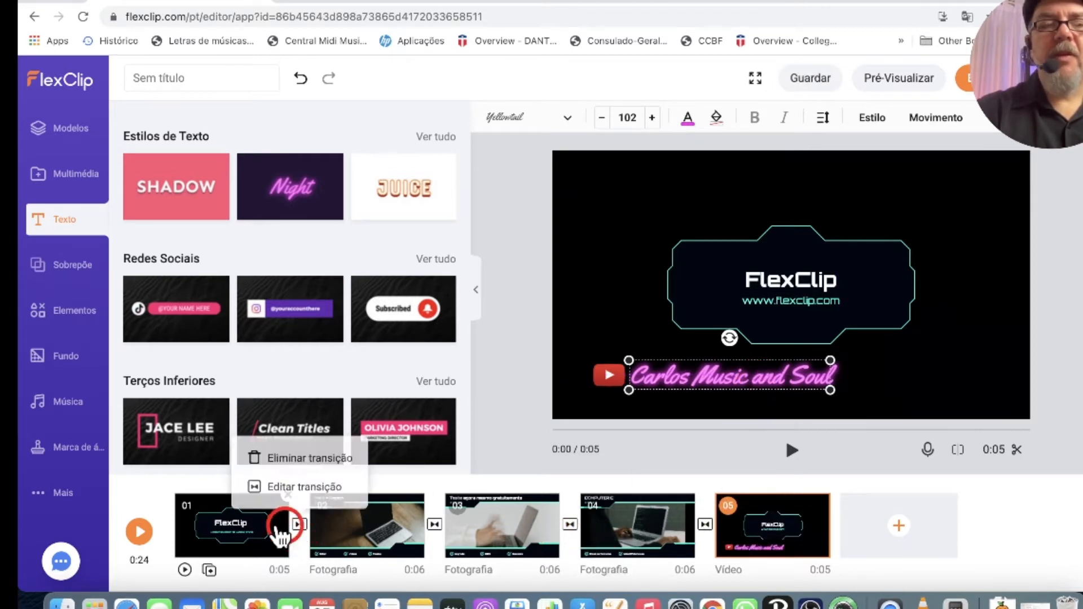
- Play the first scene and review its edited texts together with those of the second scene
left_click(246, 535)
left_click(791, 450)
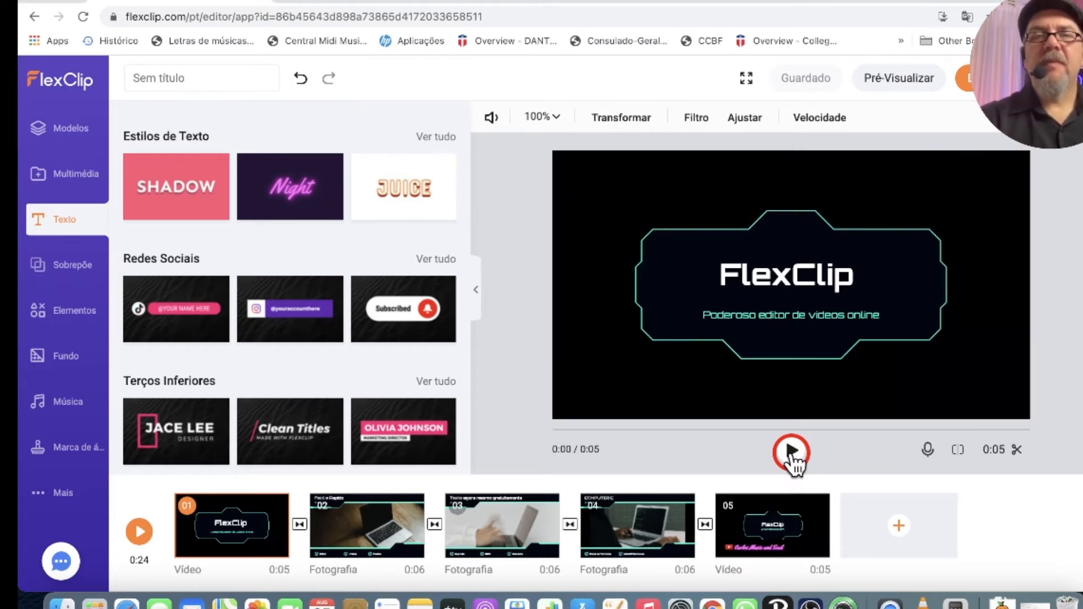
left_click(341, 537)
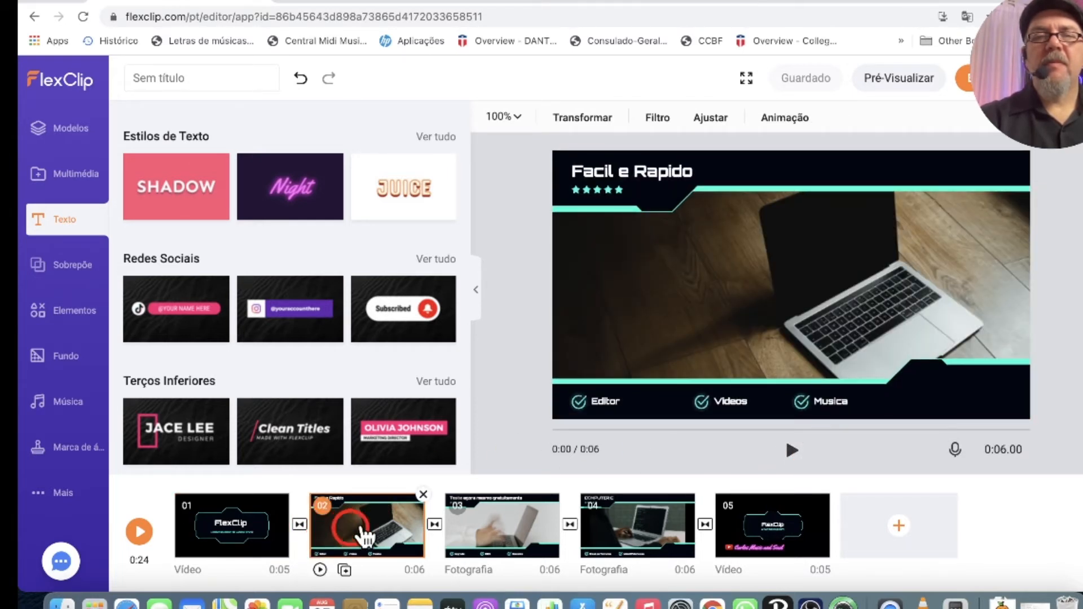
left_click(261, 536)
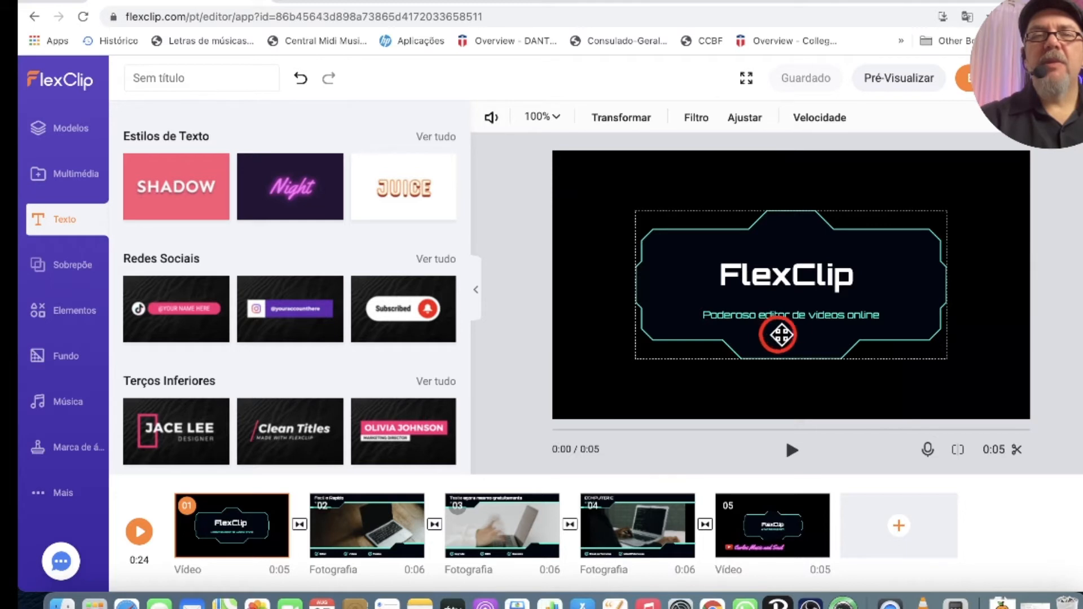
left_click(889, 331)
left_click(374, 525)
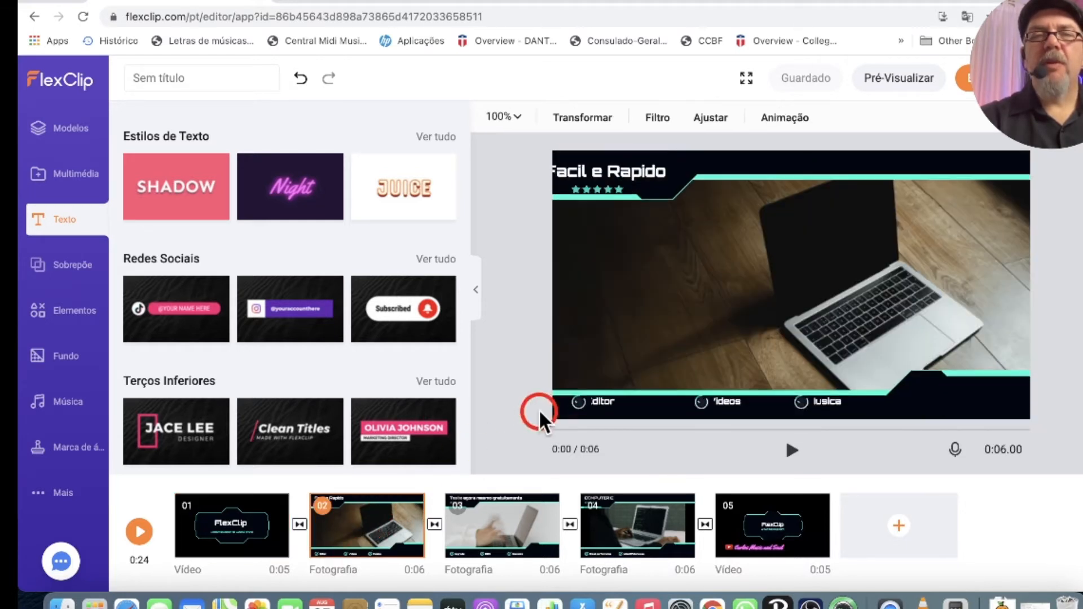
- Change the fourth scene's heading to "Cupon na descricao deste video" after checking the texts of the second and third scenes
left_click(635, 209)
left_click(587, 413)
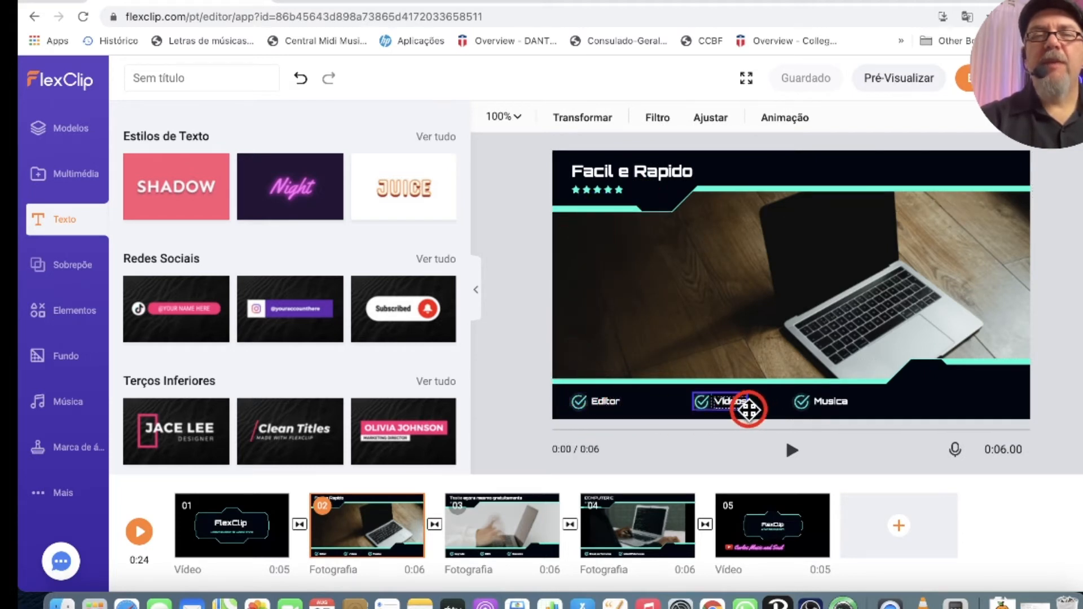
left_click(464, 534)
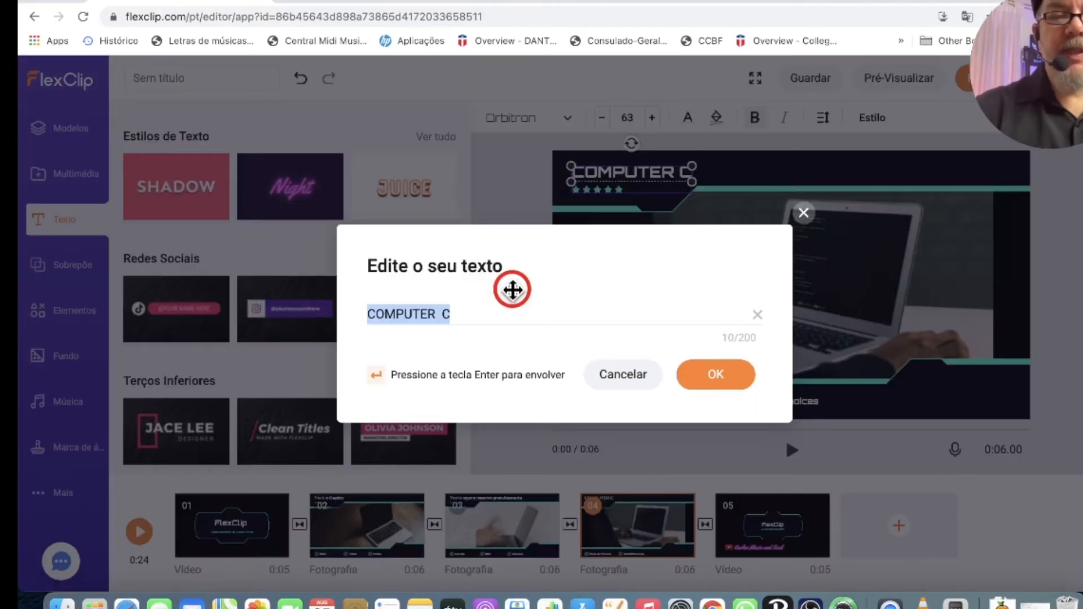
type("Cupon na ")
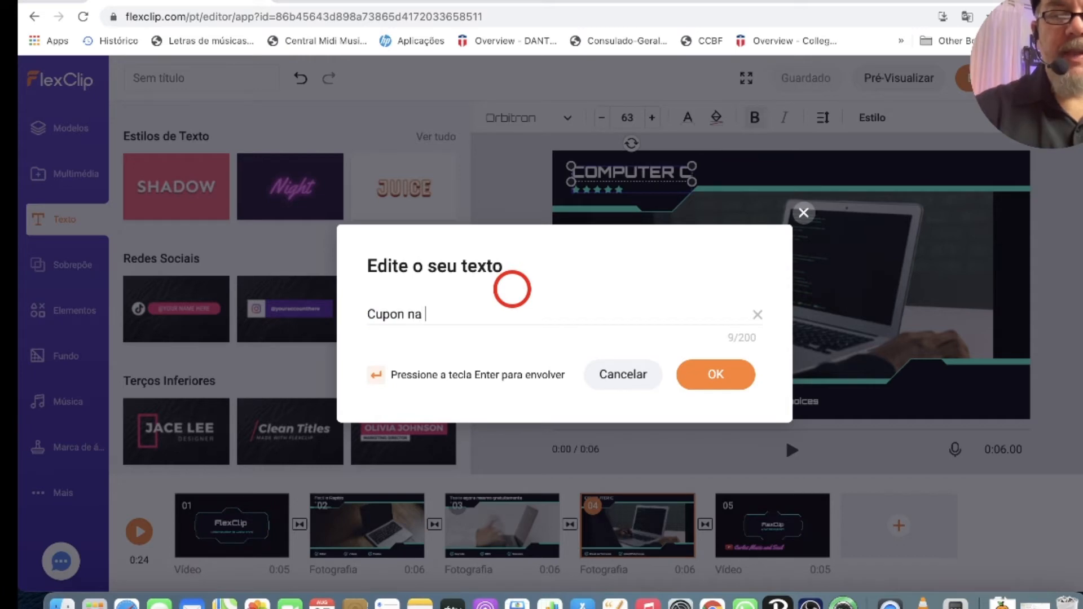
type("descricao de")
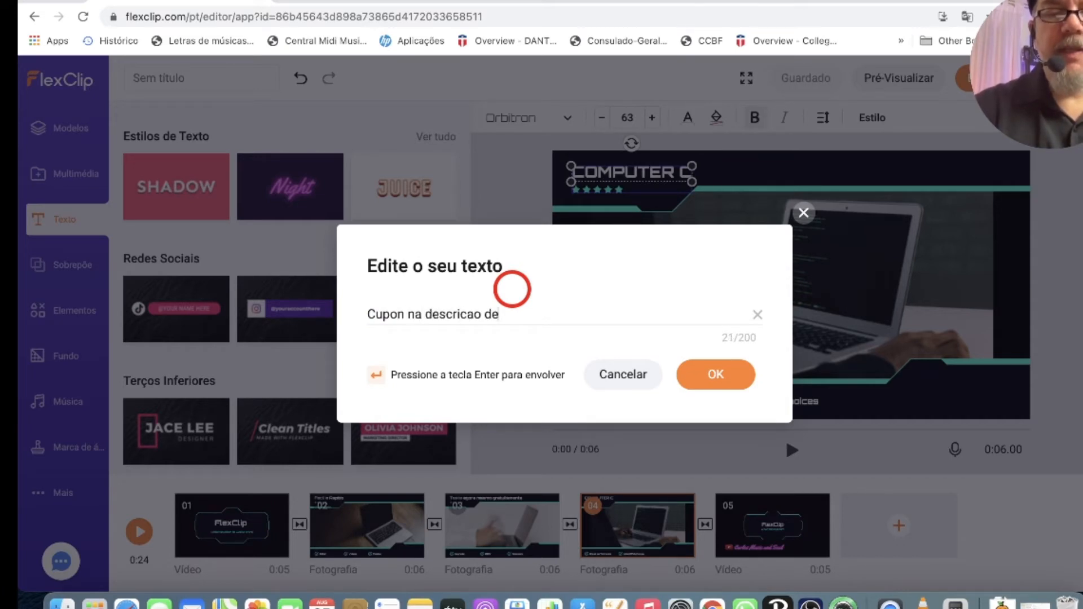
type("ste video")
left_click(715, 374)
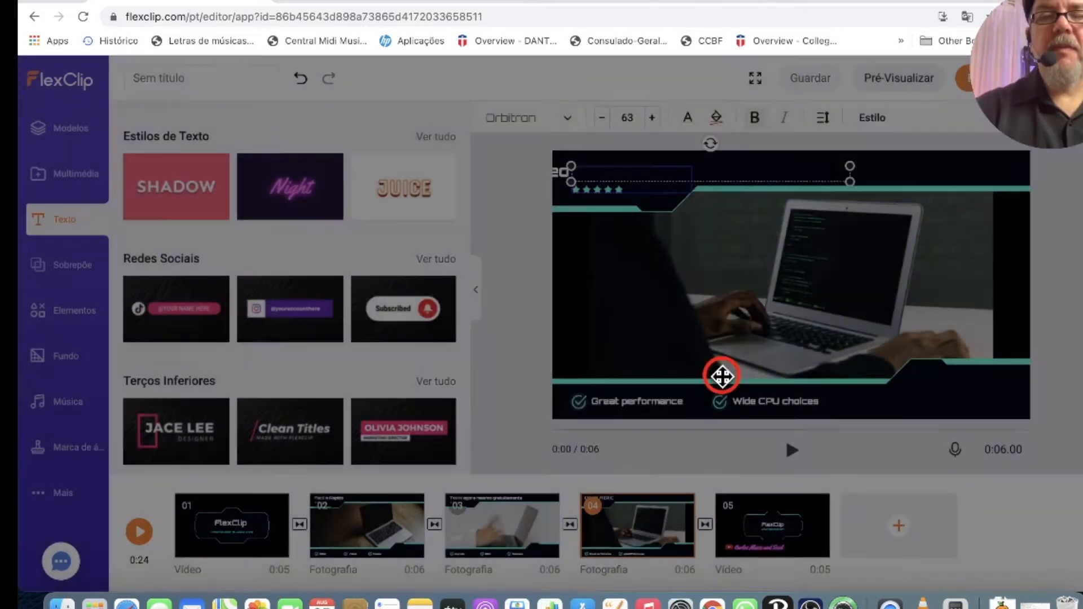
- Replace the fourth scene's "Great performance" bullet text with "Voce vai adorar"
left_click(655, 404)
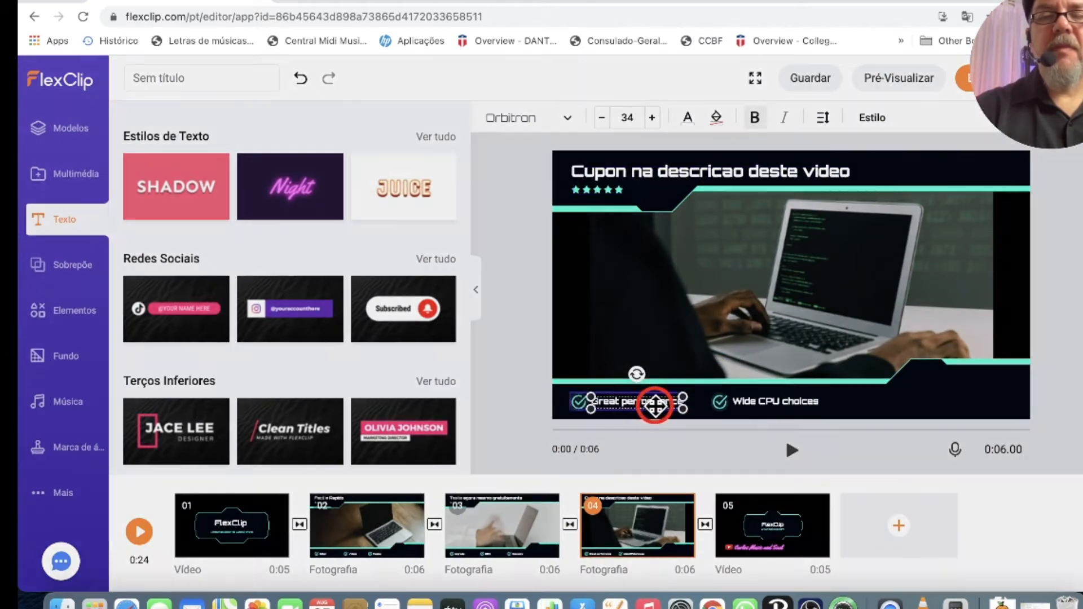
left_click(655, 405)
type("Voce")
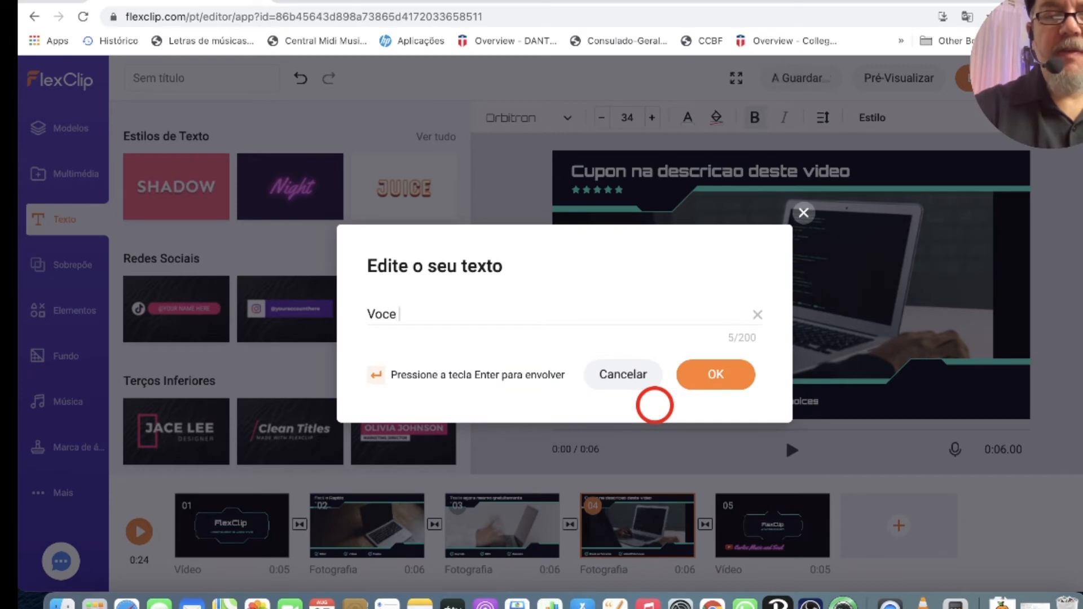
type(" vai adorar")
left_click(716, 374)
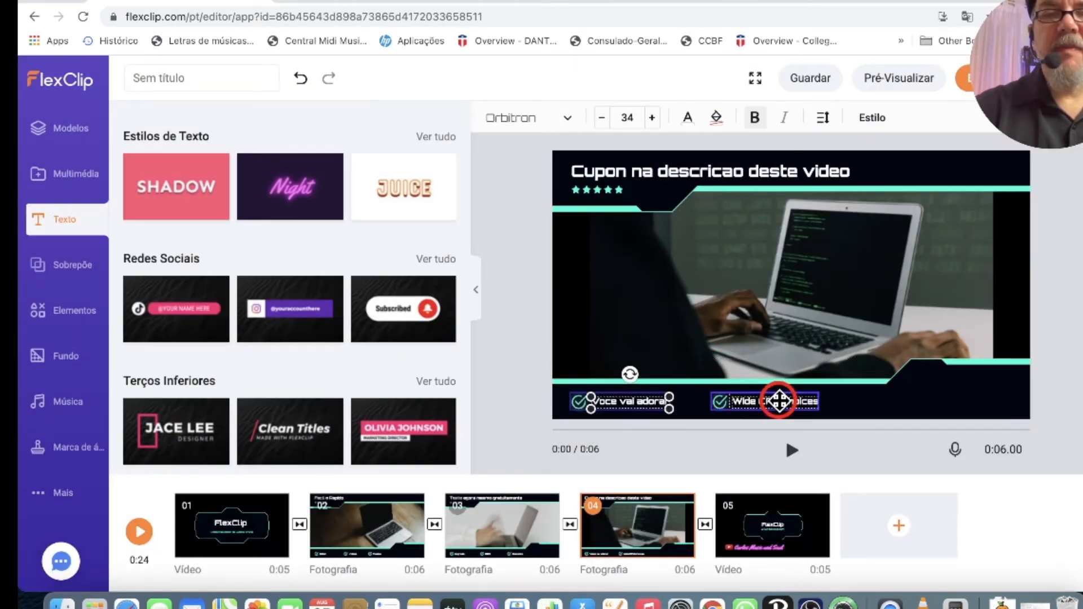
- Replace the fourth scene's "Wide CPU choices" bullet text with "Carlos Music and Soul"
double_click(779, 401)
type("Carl")
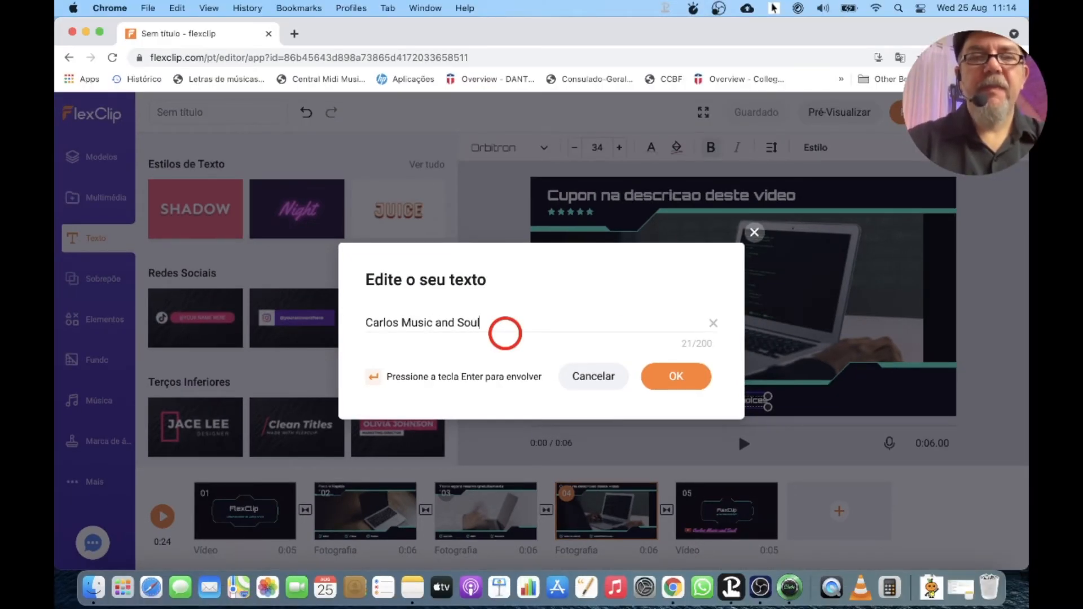
type("os Music and Soul")
left_click(677, 377)
left_click(740, 511)
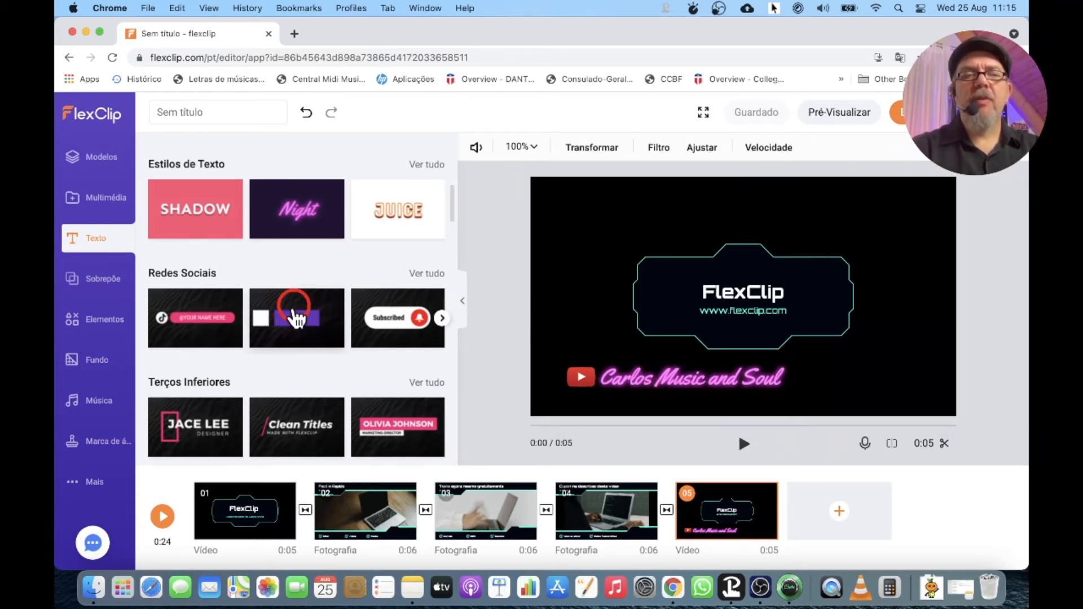
left_click_drag(303, 320, 317, 320)
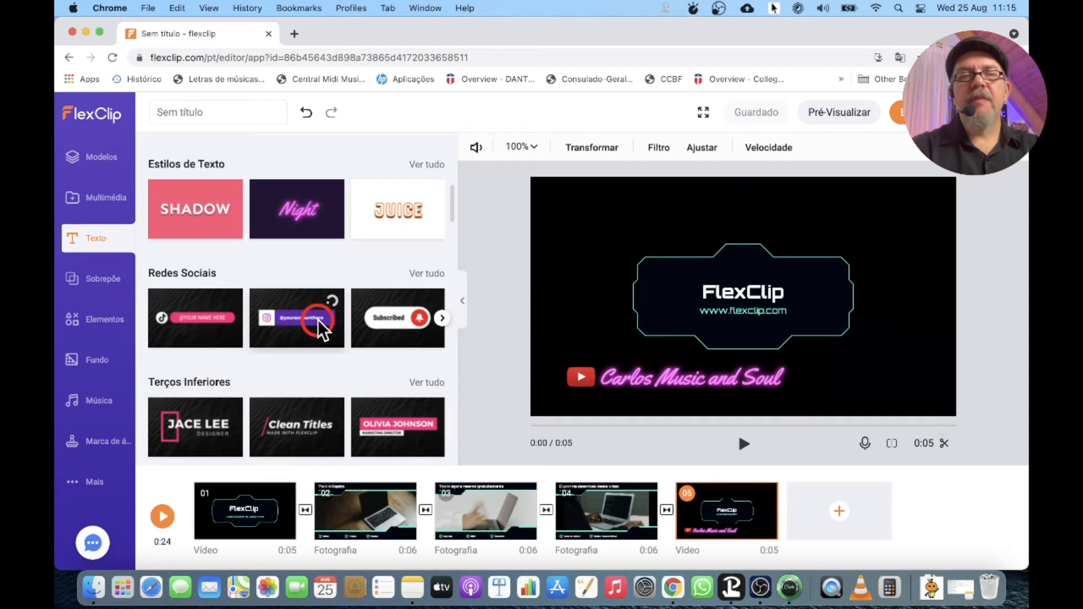
type("@carlosmusicsoul")
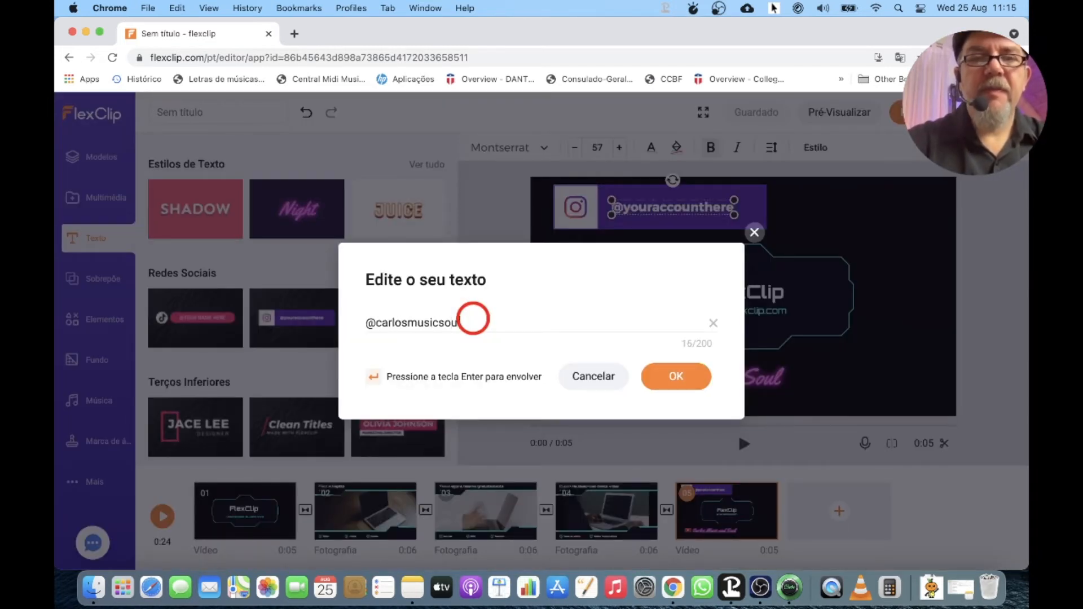
left_click(680, 379)
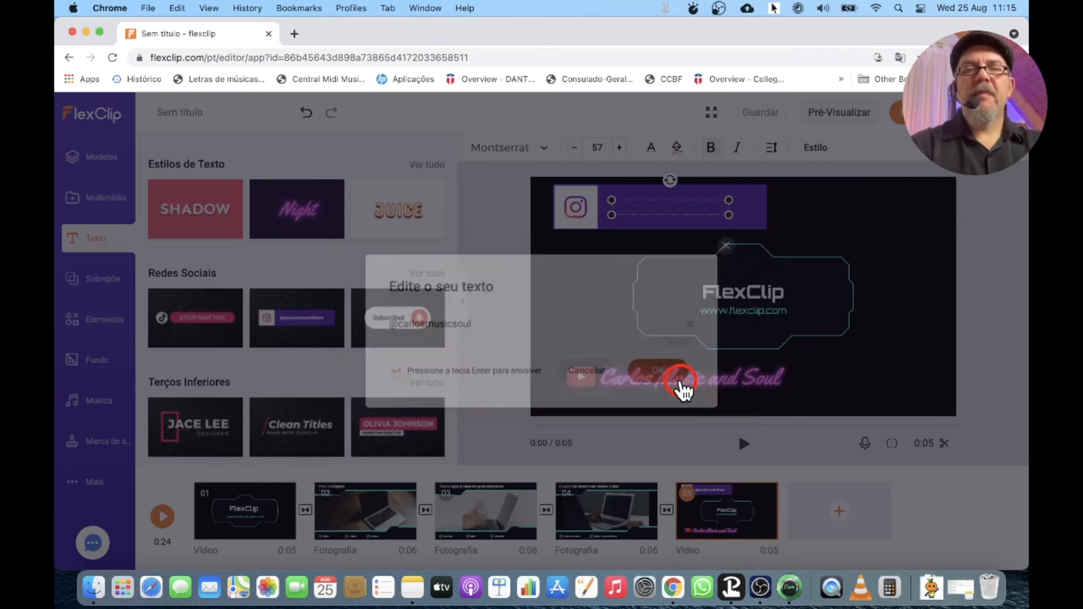
left_click(982, 236)
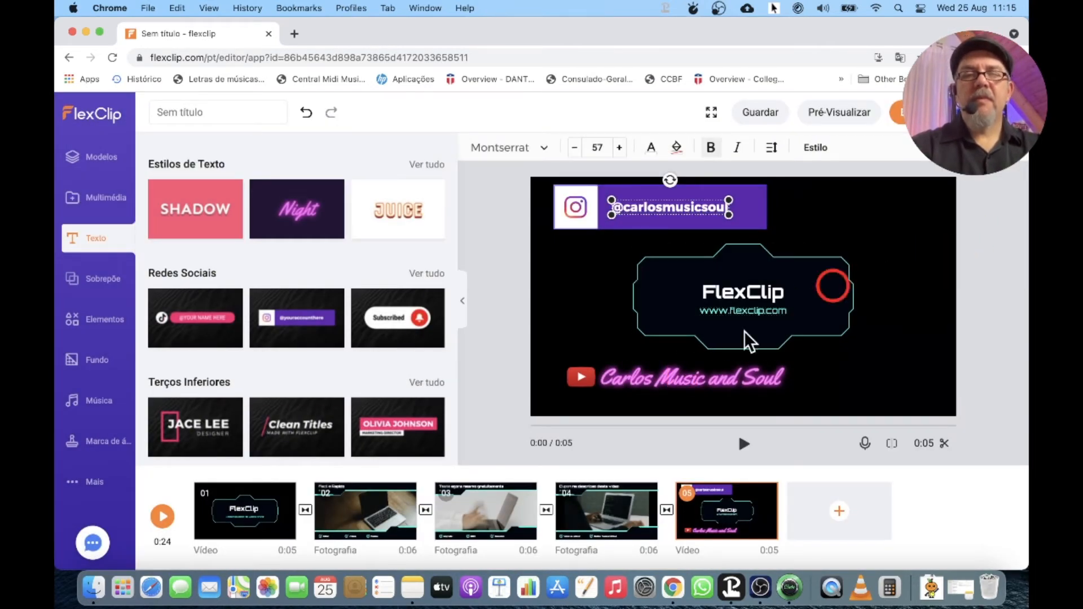
- Review the edited texts of the fourth scene and the logo, Instagram and YouTube elements of the fifth scene
left_click(582, 522)
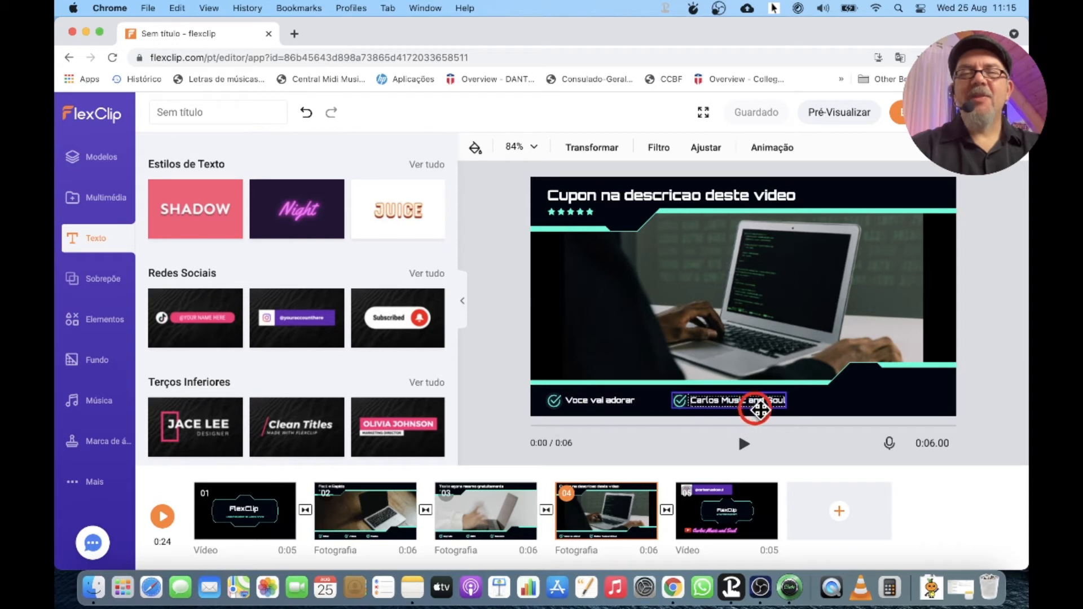
left_click(718, 512)
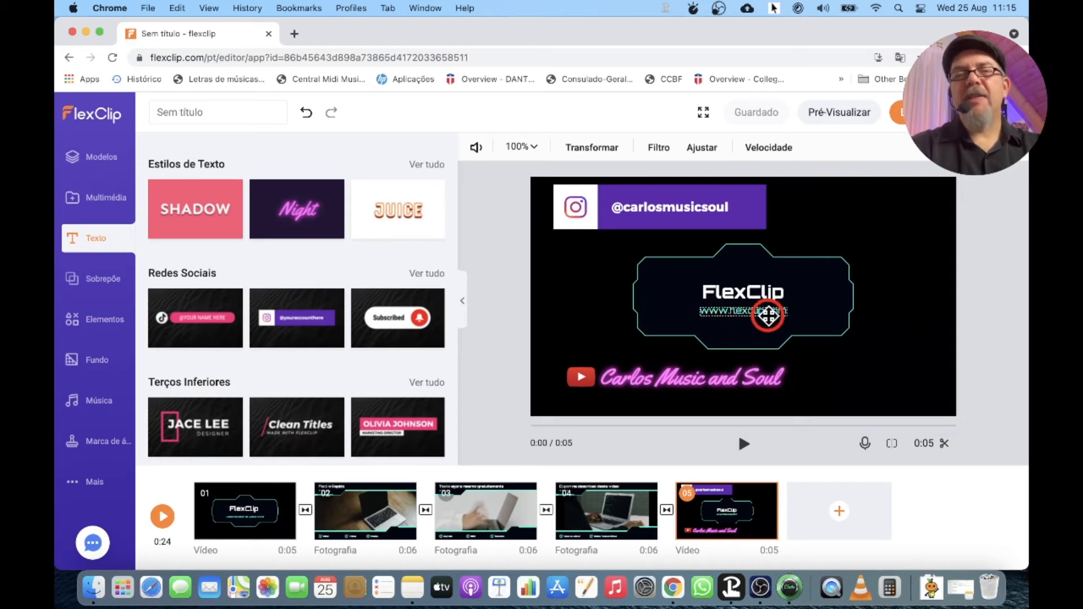
left_click(565, 209)
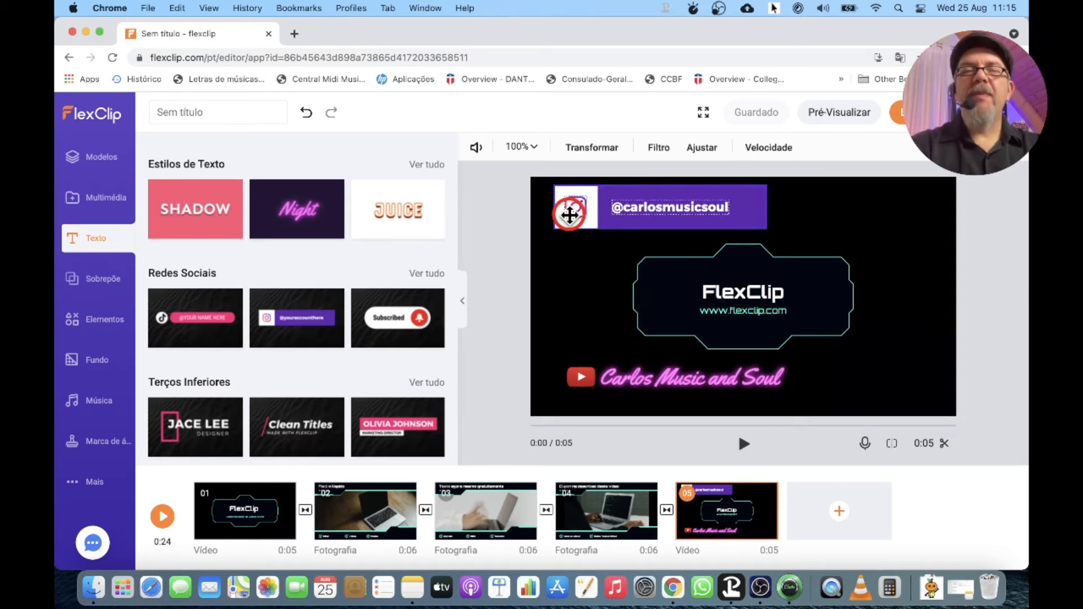
left_click(604, 382)
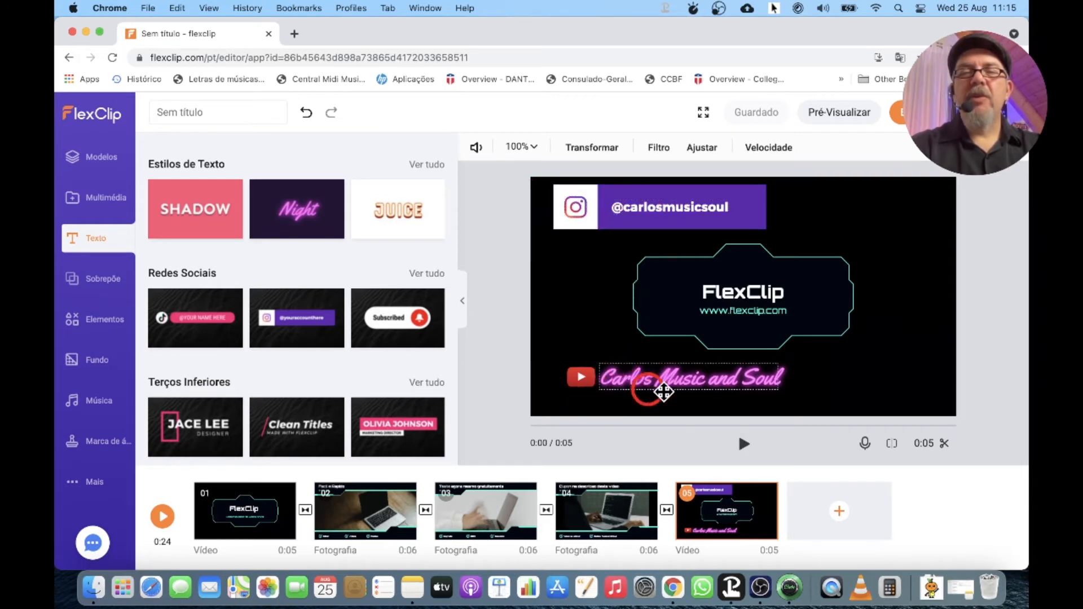
left_click(736, 409)
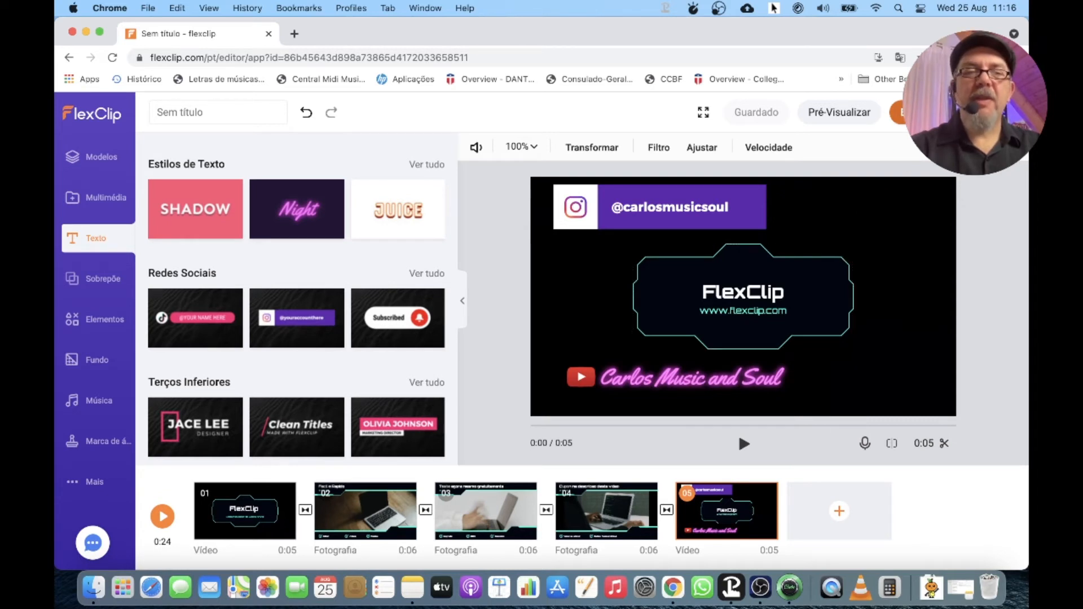
- Export the project as a 1080p MP4 named "FlexClip", created by "Carlos Music and Soul", with the plain dark FlexClip intro
left_click(925, 112)
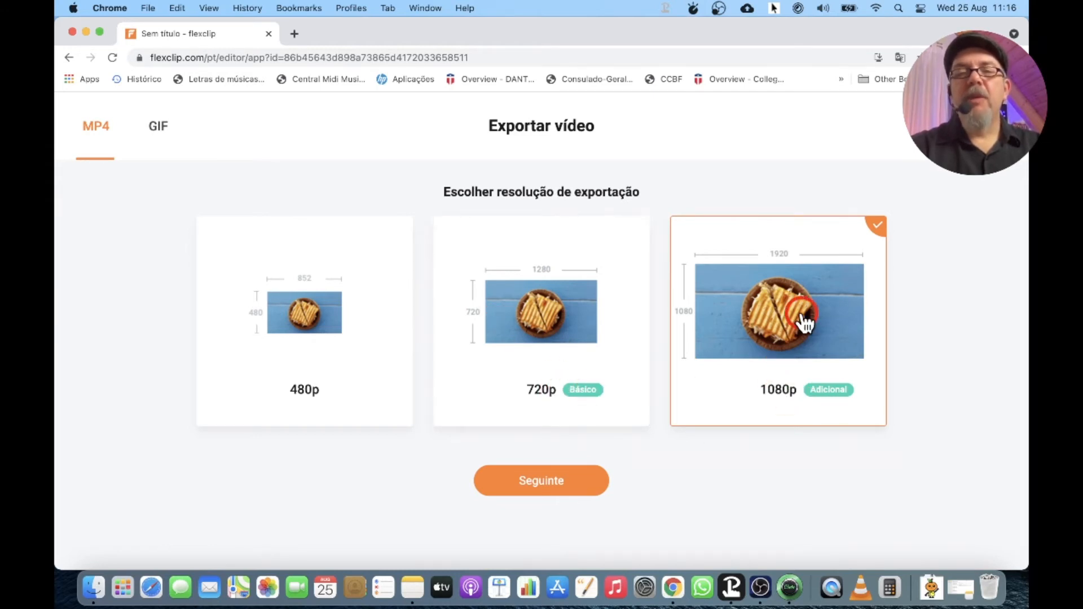
left_click(547, 485)
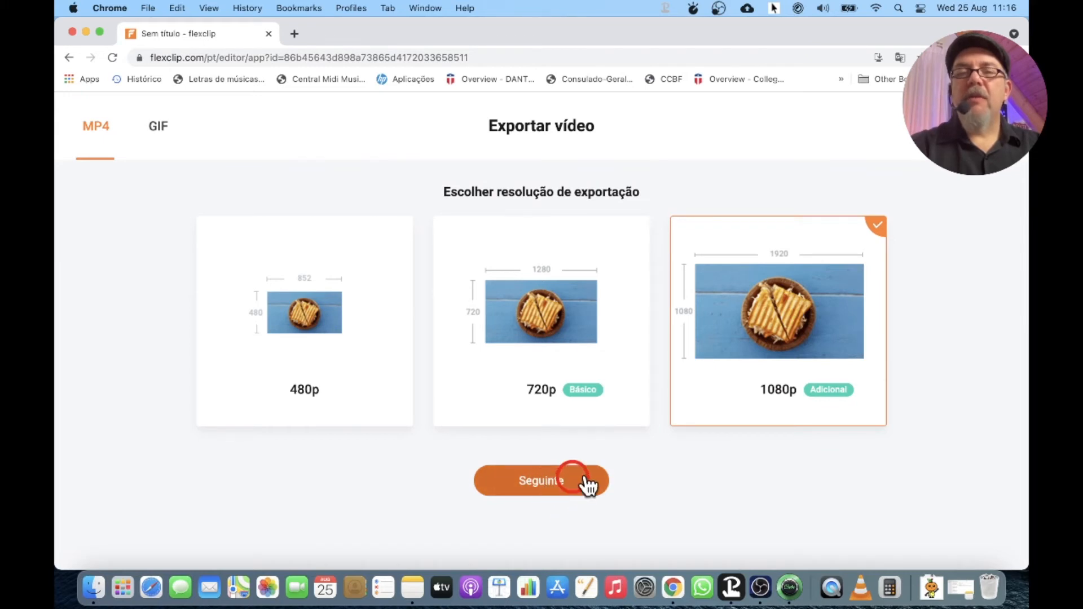
left_click(541, 486)
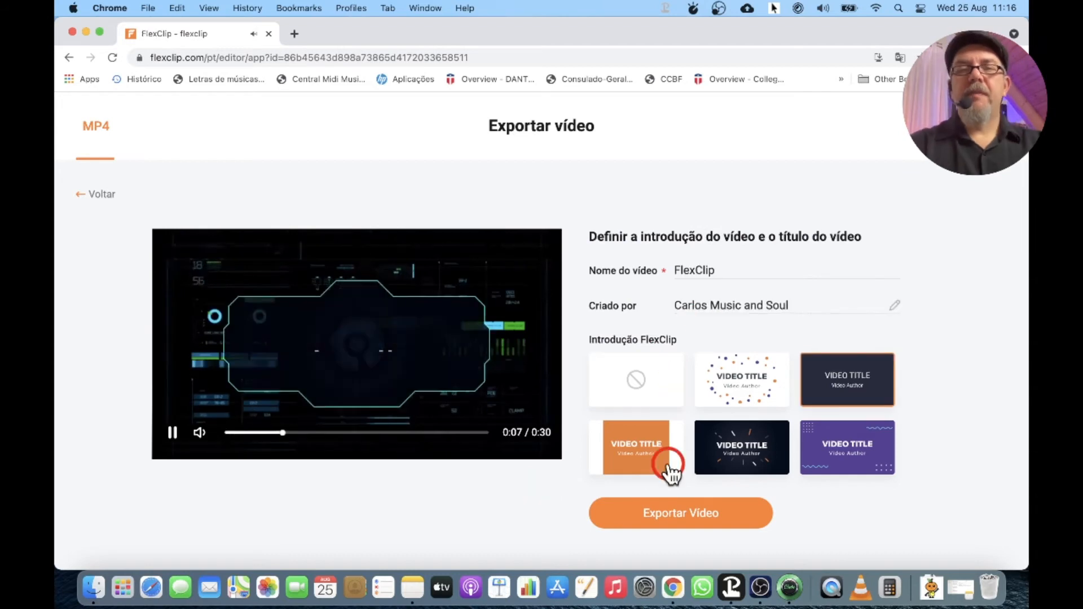
left_click(710, 513)
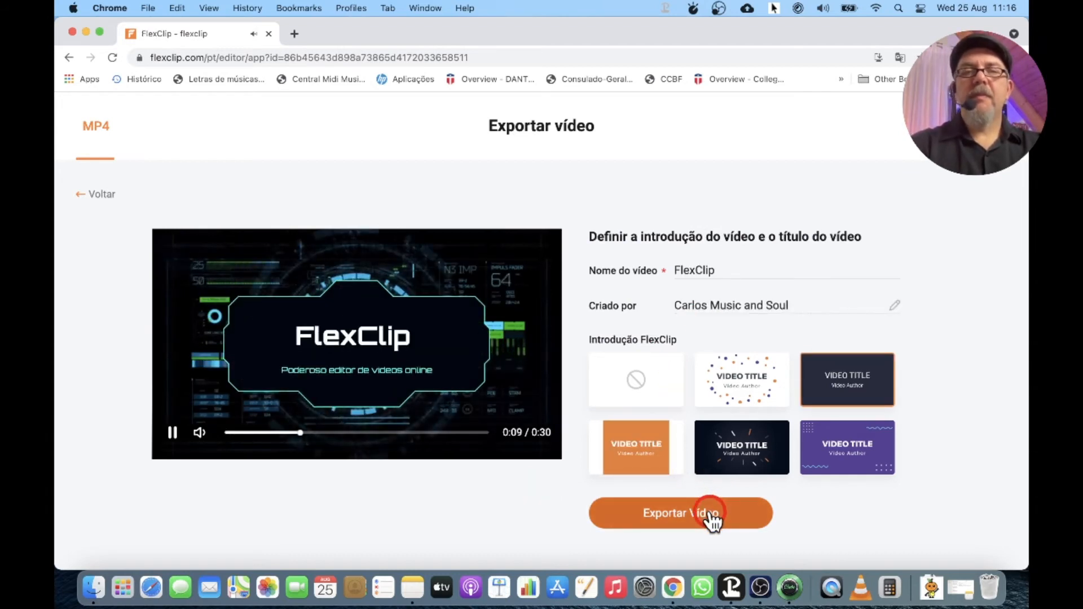
left_click(848, 380)
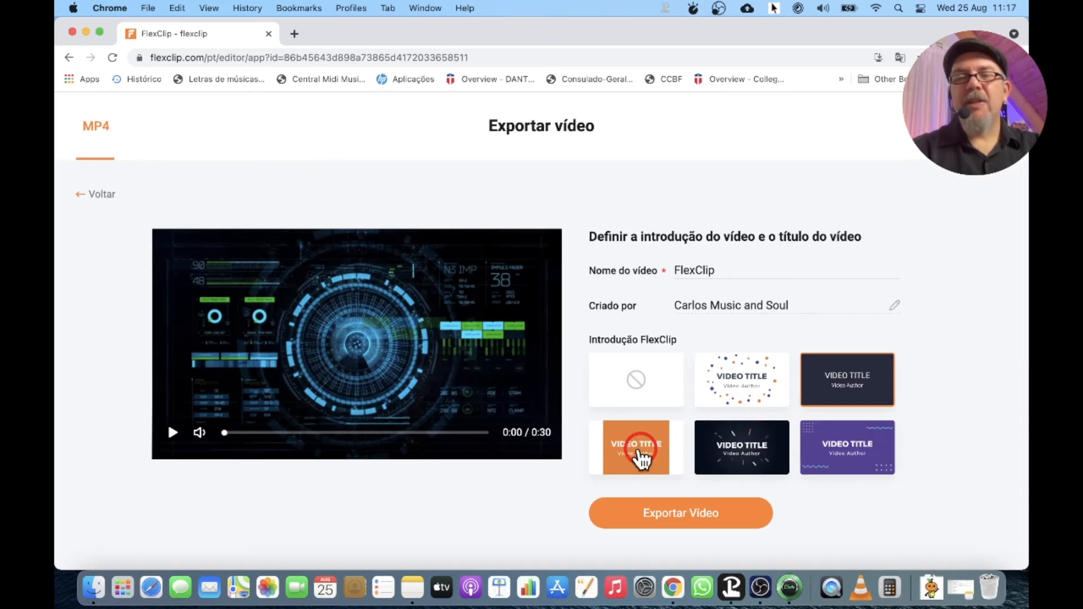
left_click(706, 514)
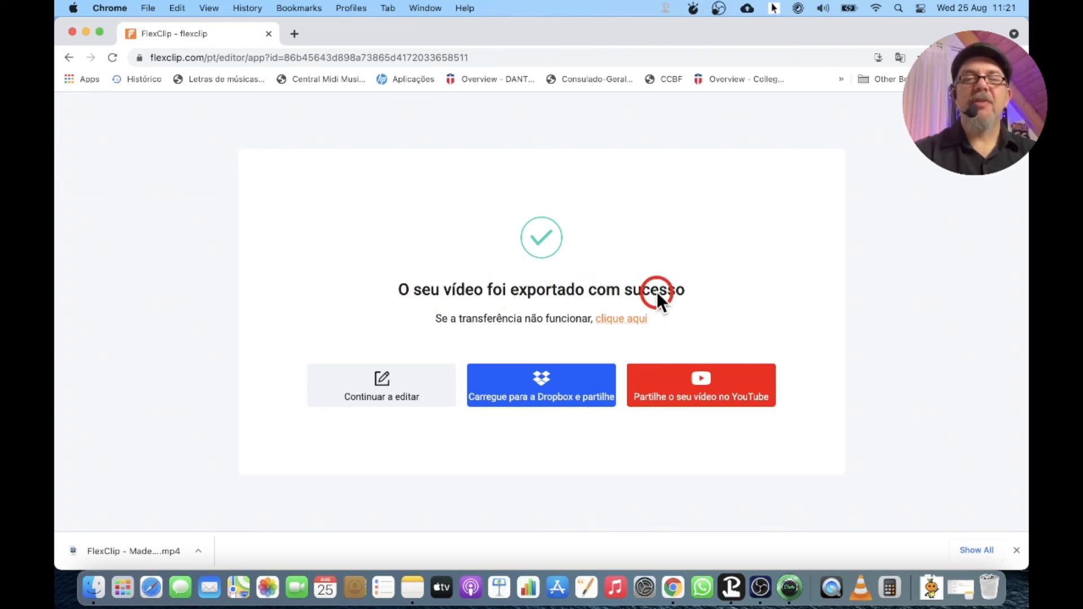
- Locate the exported "FlexClip - Made with FlexClip.mp4" in the Downloads folder and play it in QuickTime Player
left_click(198, 550)
left_click(229, 532)
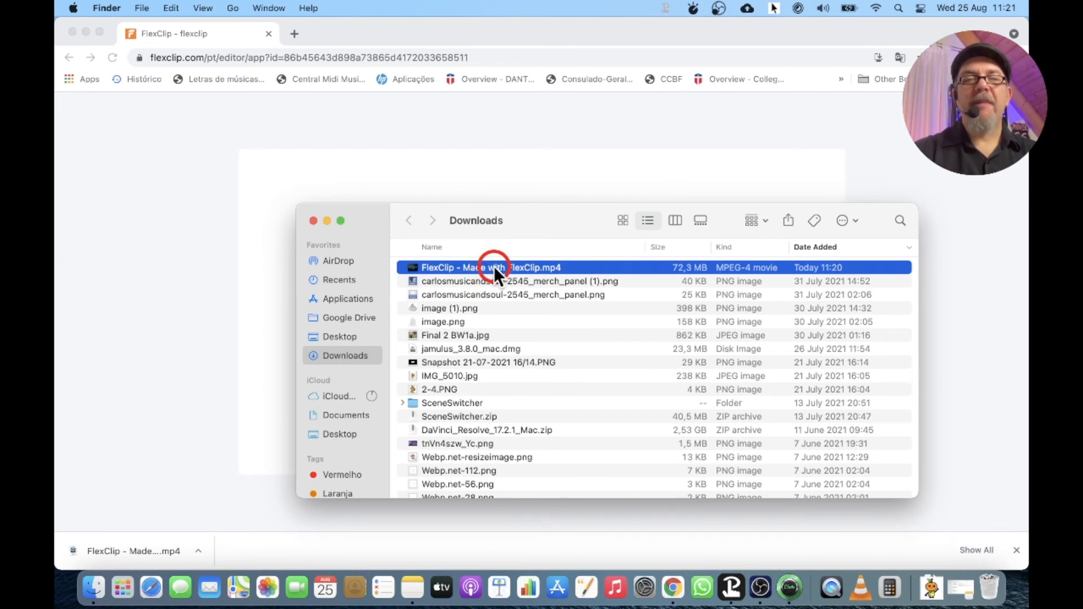
double_click(493, 265)
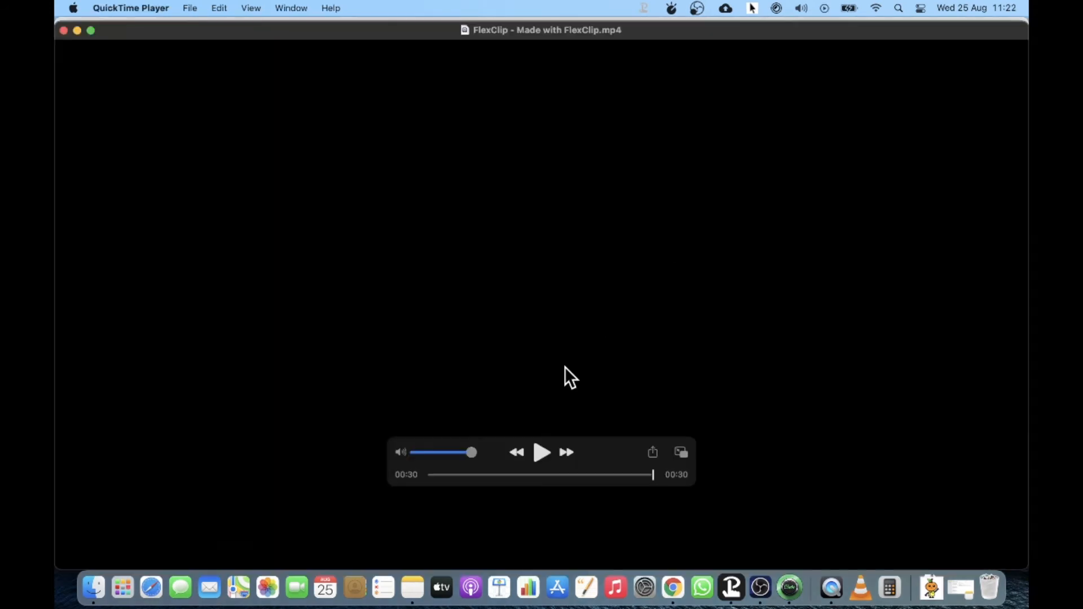
left_click(540, 452)
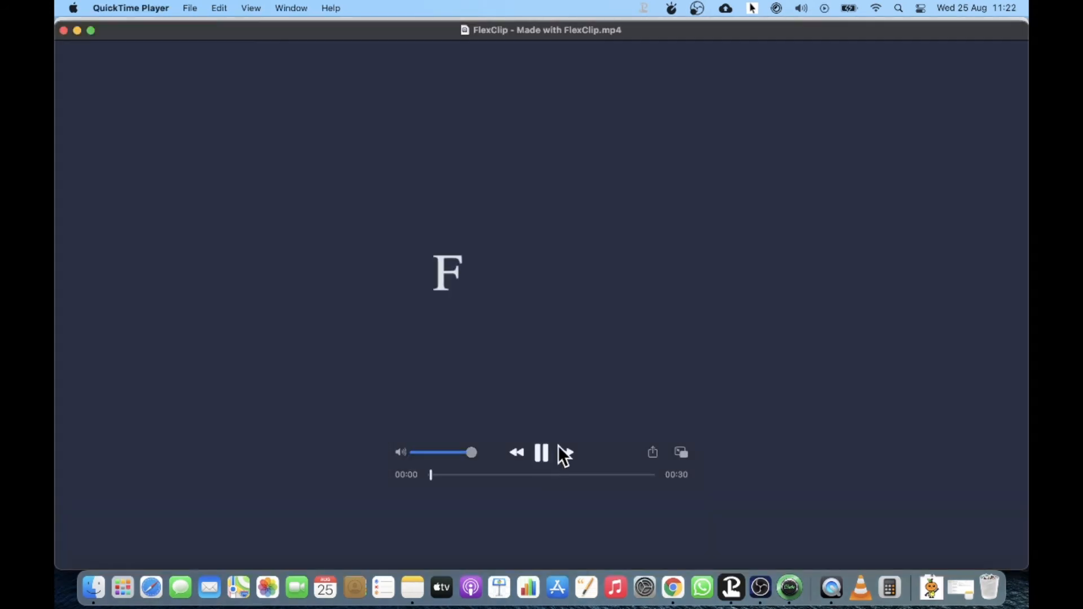